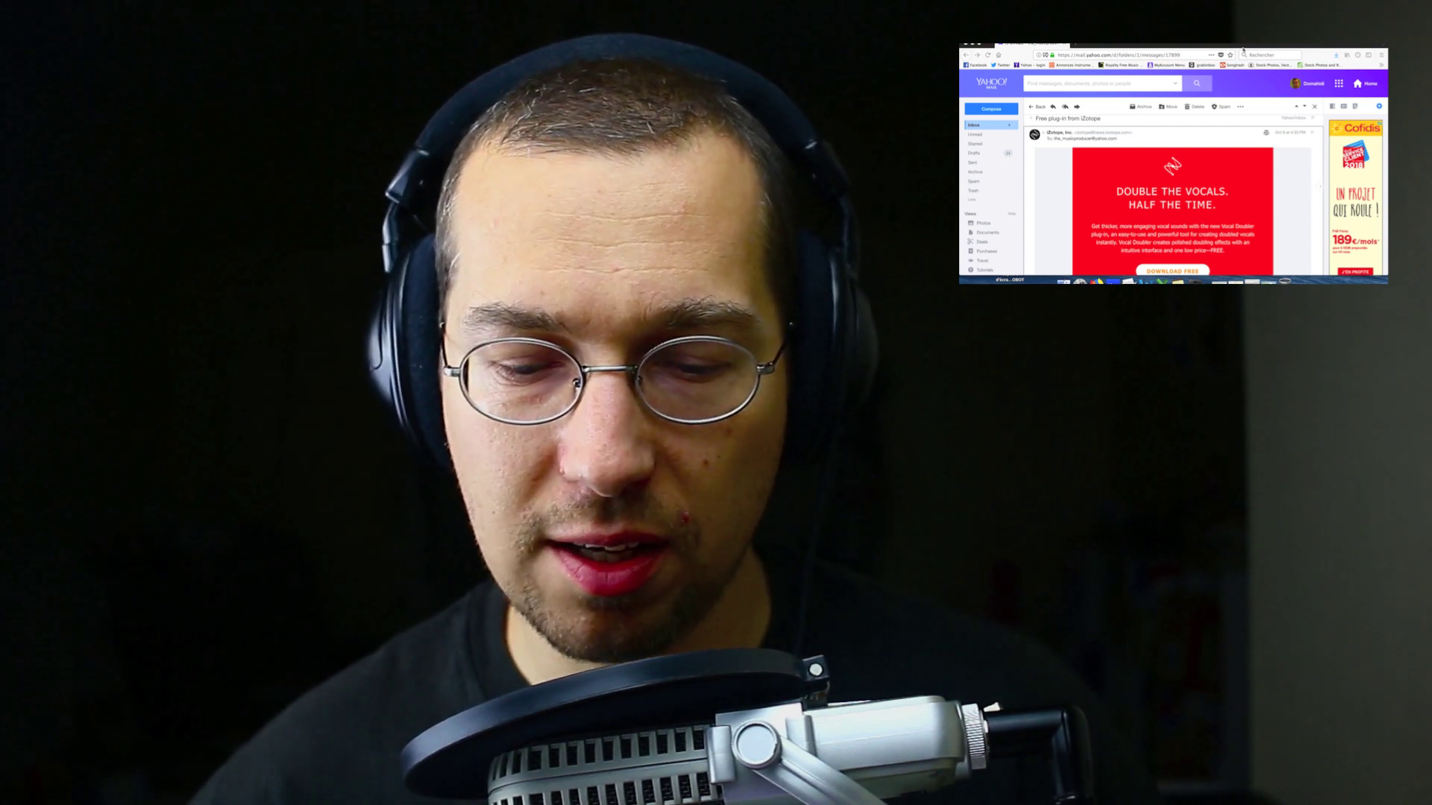
# Look over the iZotope Vocal Doubler page and choose its Download Free option
pyautogui.scroll(-5, 1213, 221)
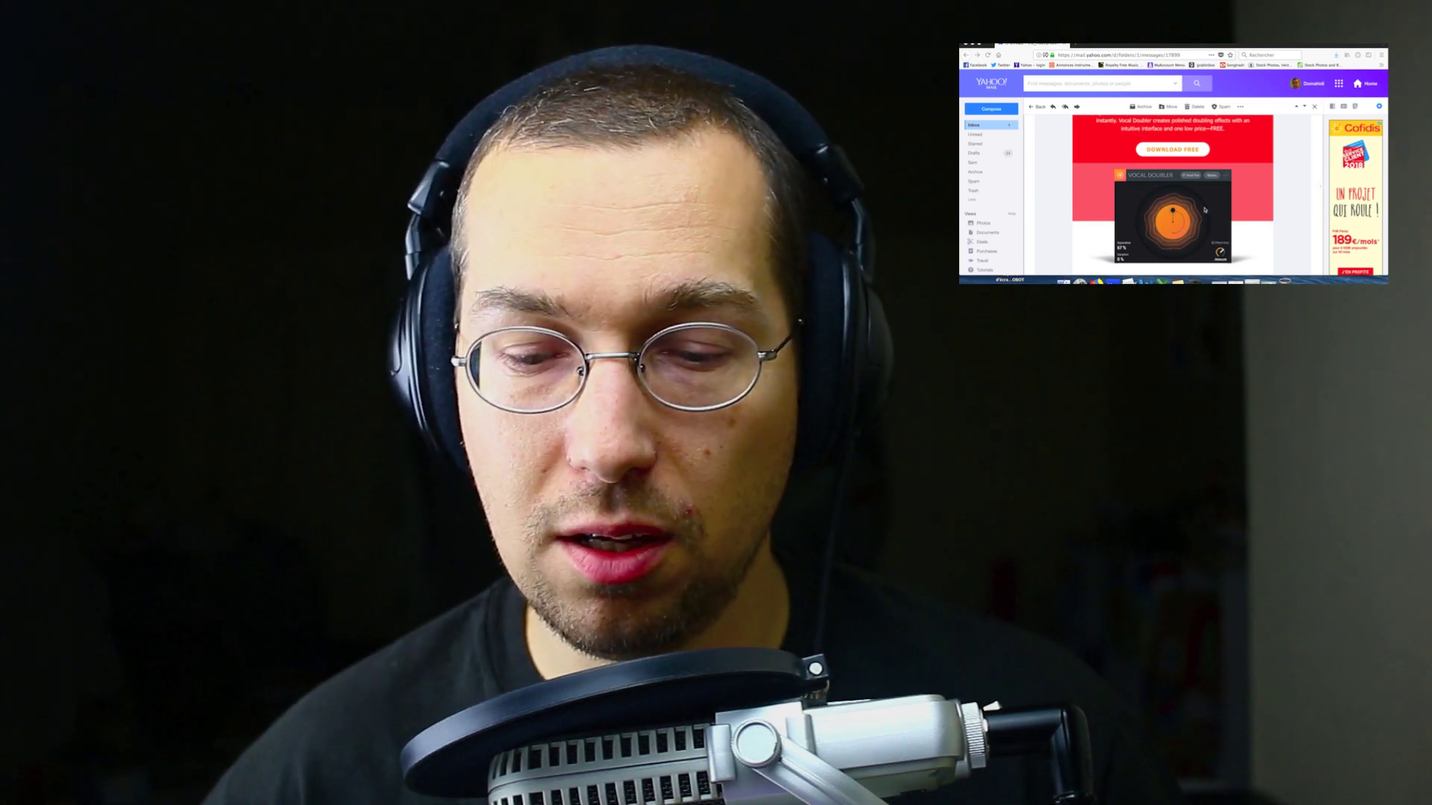
pyautogui.scroll(5, 1204, 209)
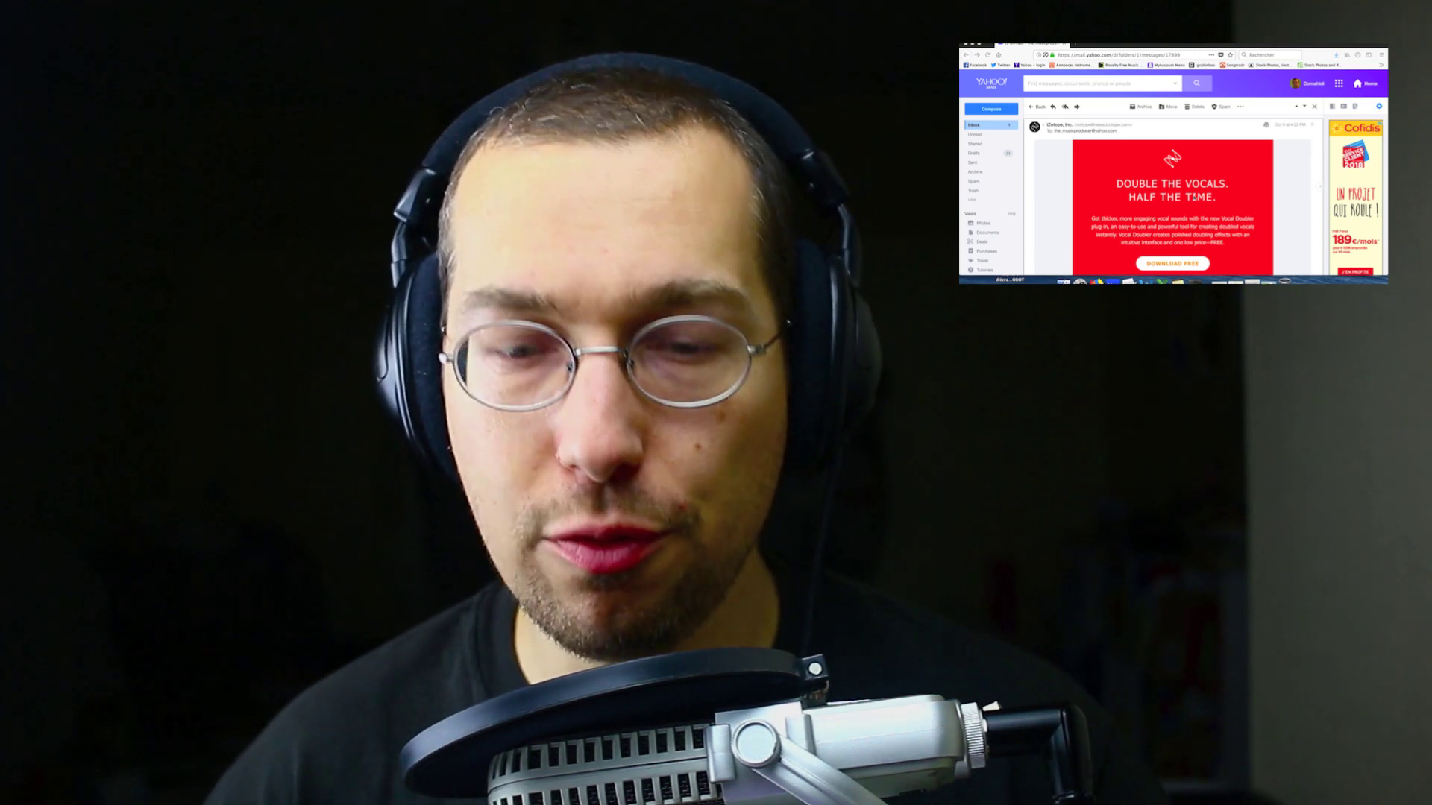
pyautogui.scroll(-3, 1194, 197)
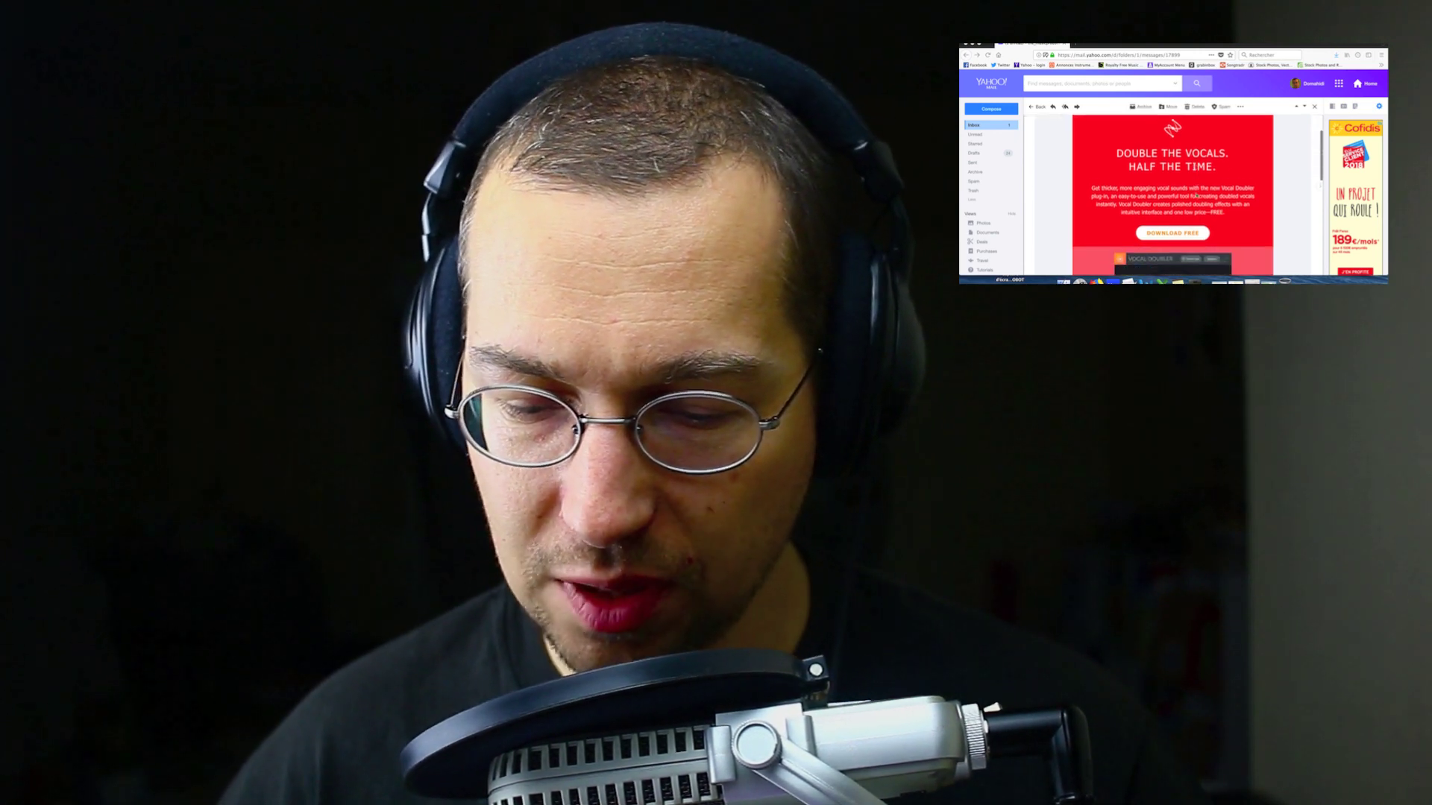
pyautogui.scroll(-3, 1196, 195)
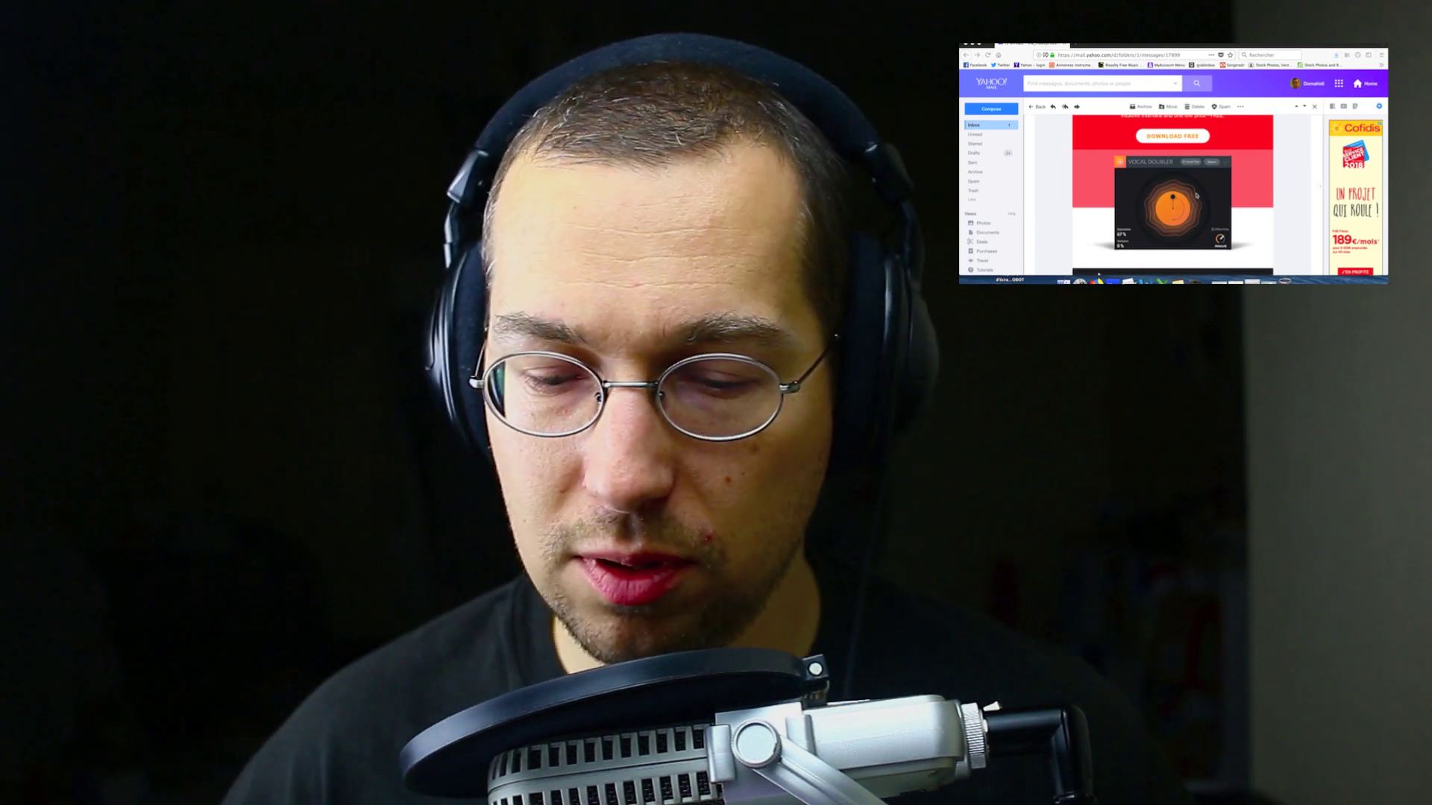
pyautogui.scroll(-1, 1196, 195)
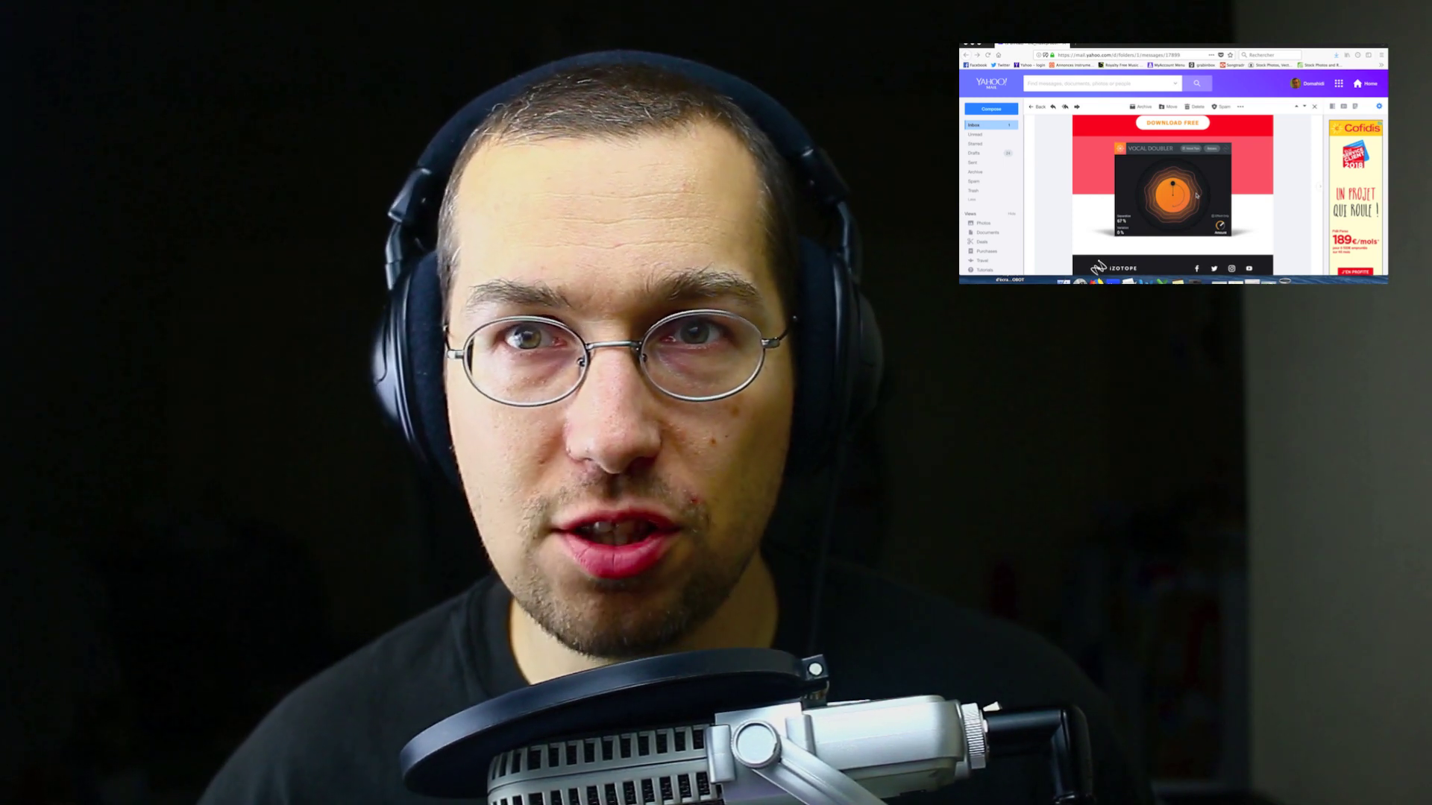
pyautogui.scroll(-5, 1197, 195)
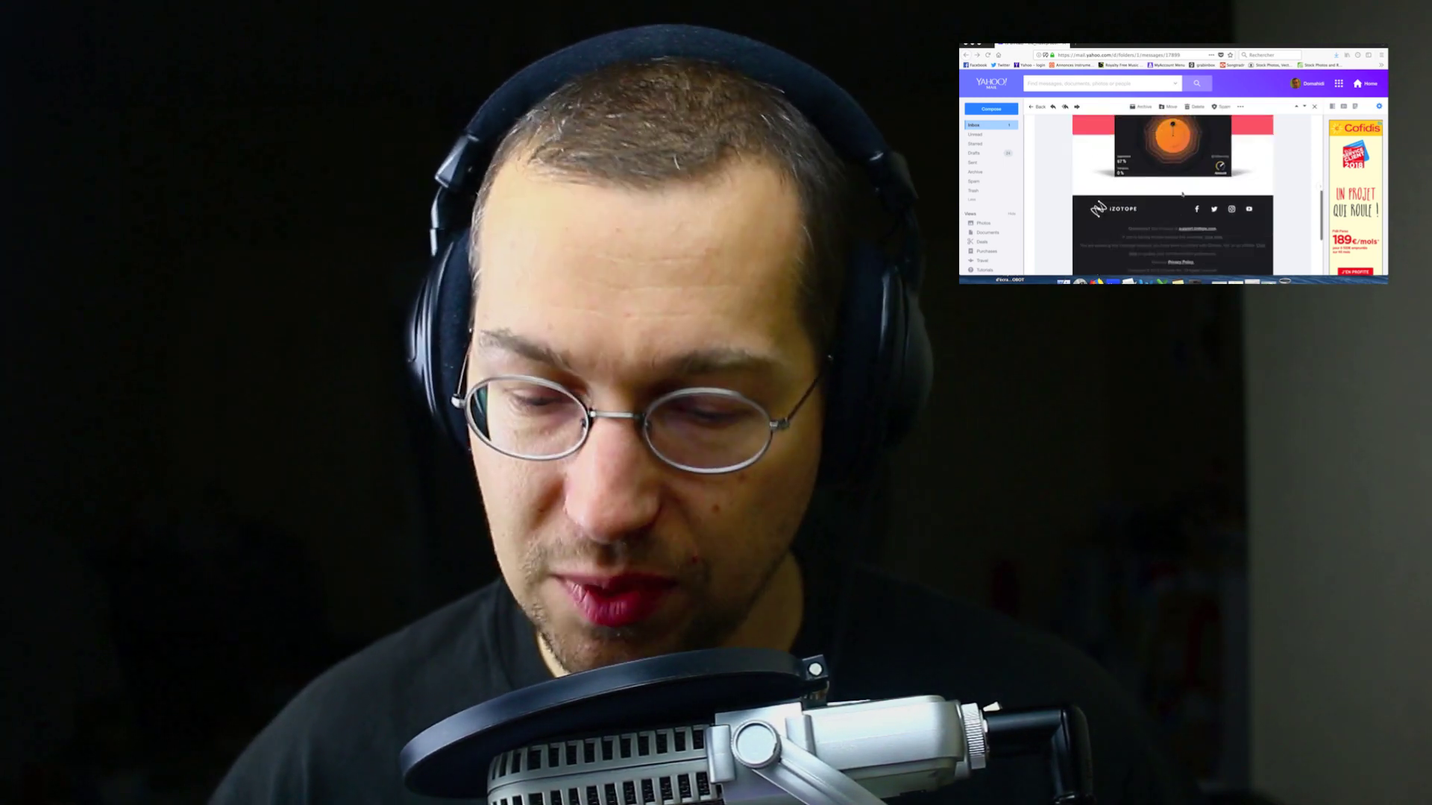
pyautogui.scroll(4, 1181, 193)
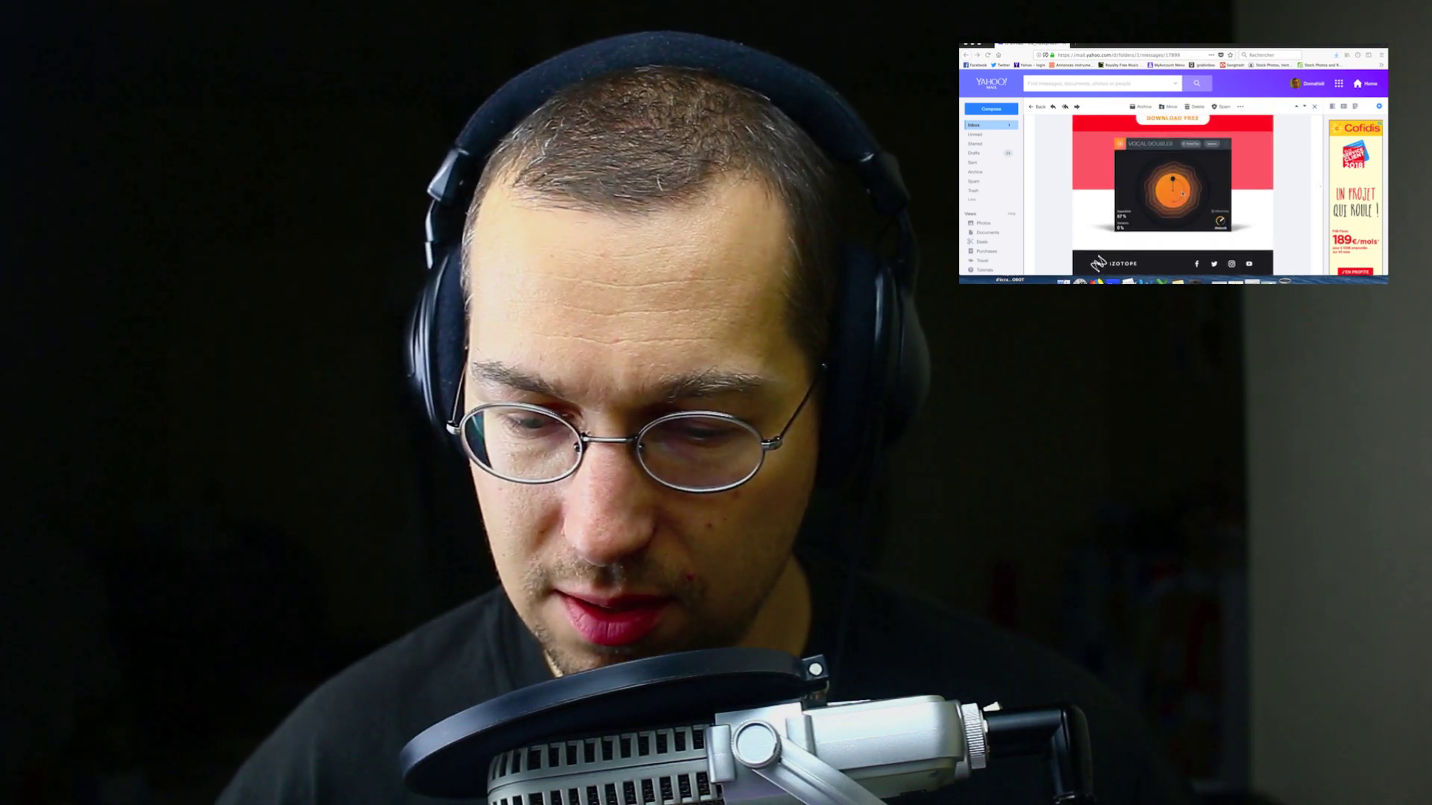
pyautogui.scroll(3, 1182, 193)
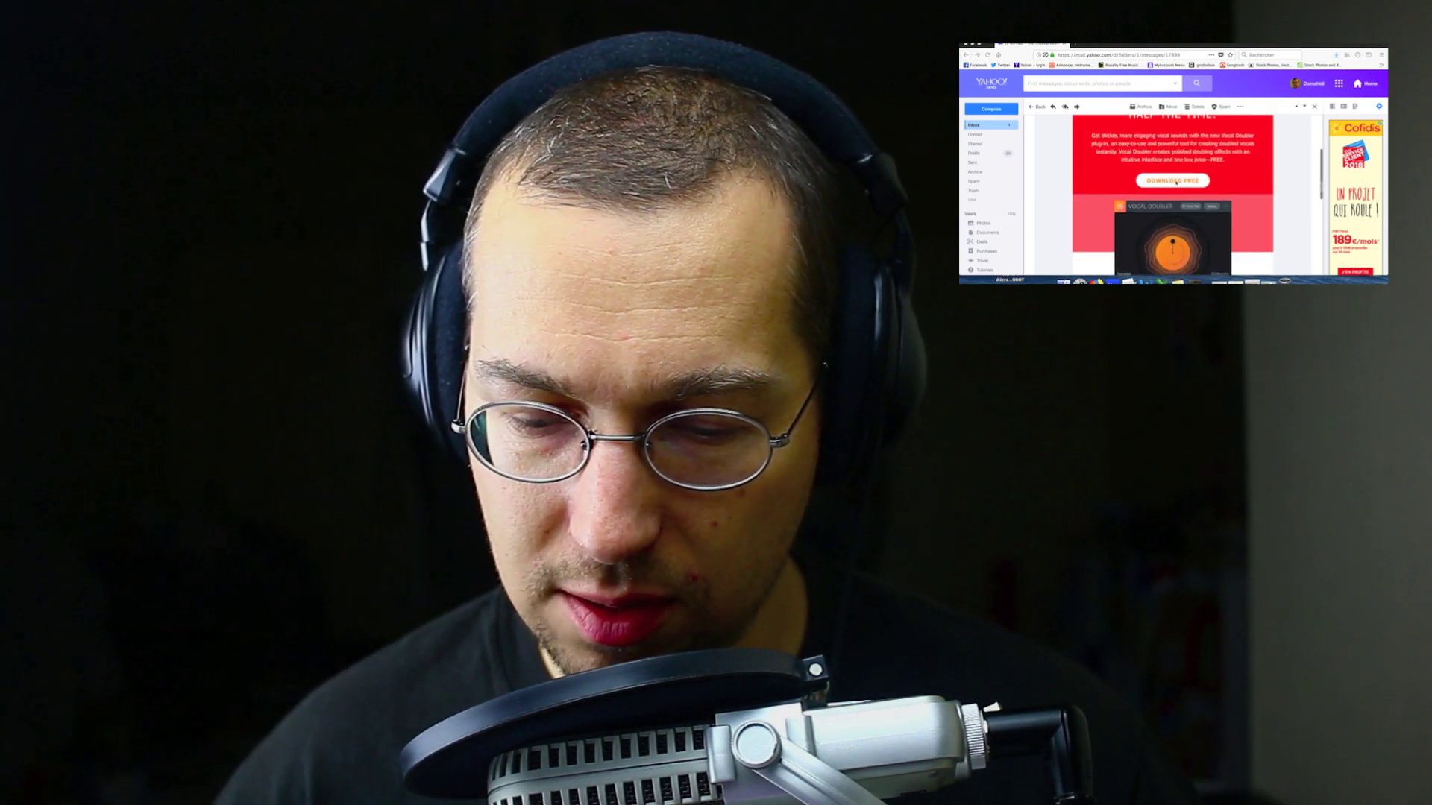
pyautogui.click(1175, 181)
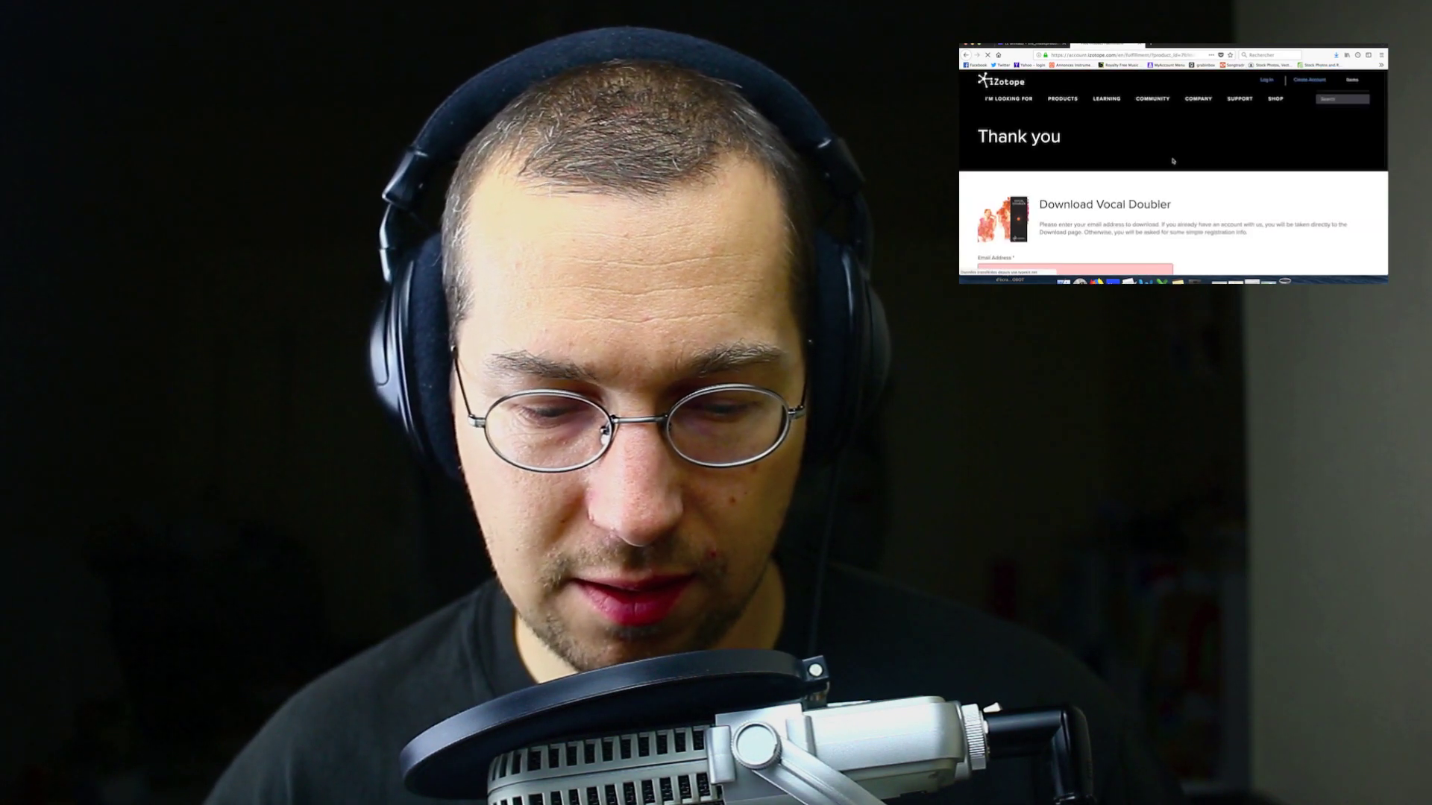
# Submit the account e-mail for the free download and open the downloaded disk image
pyautogui.scroll(-5, 1176, 177)
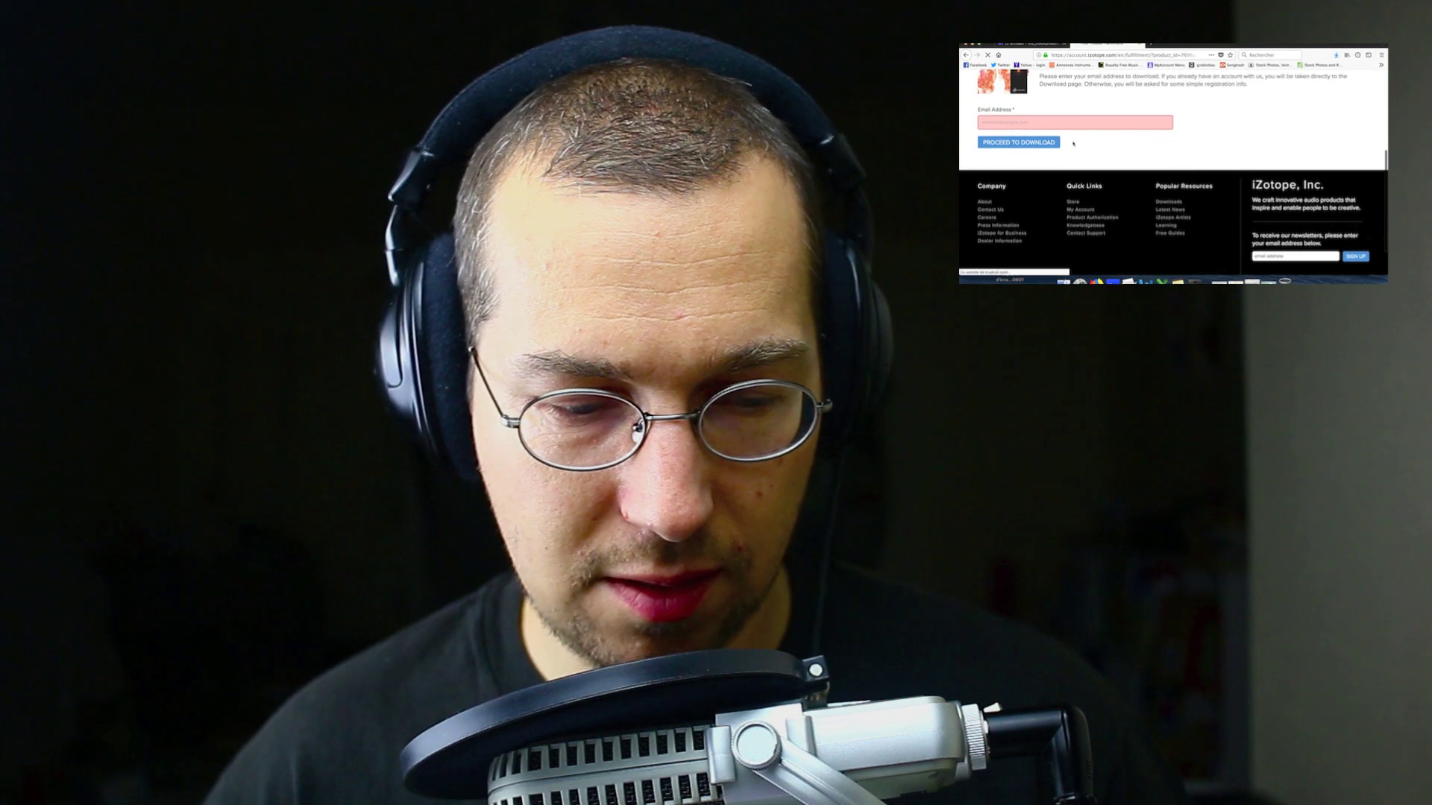
pyautogui.click(991, 122)
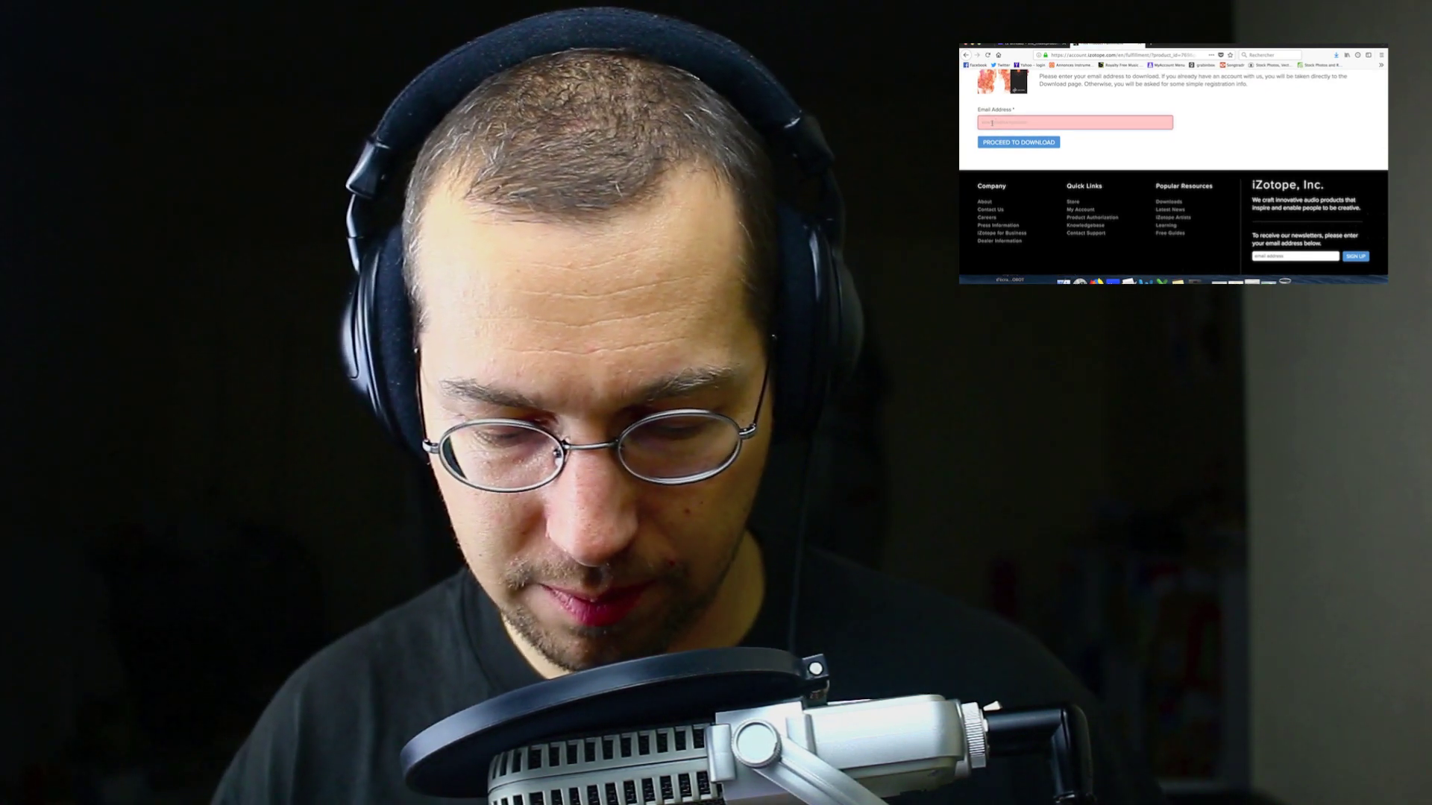
pyautogui.write('the_')
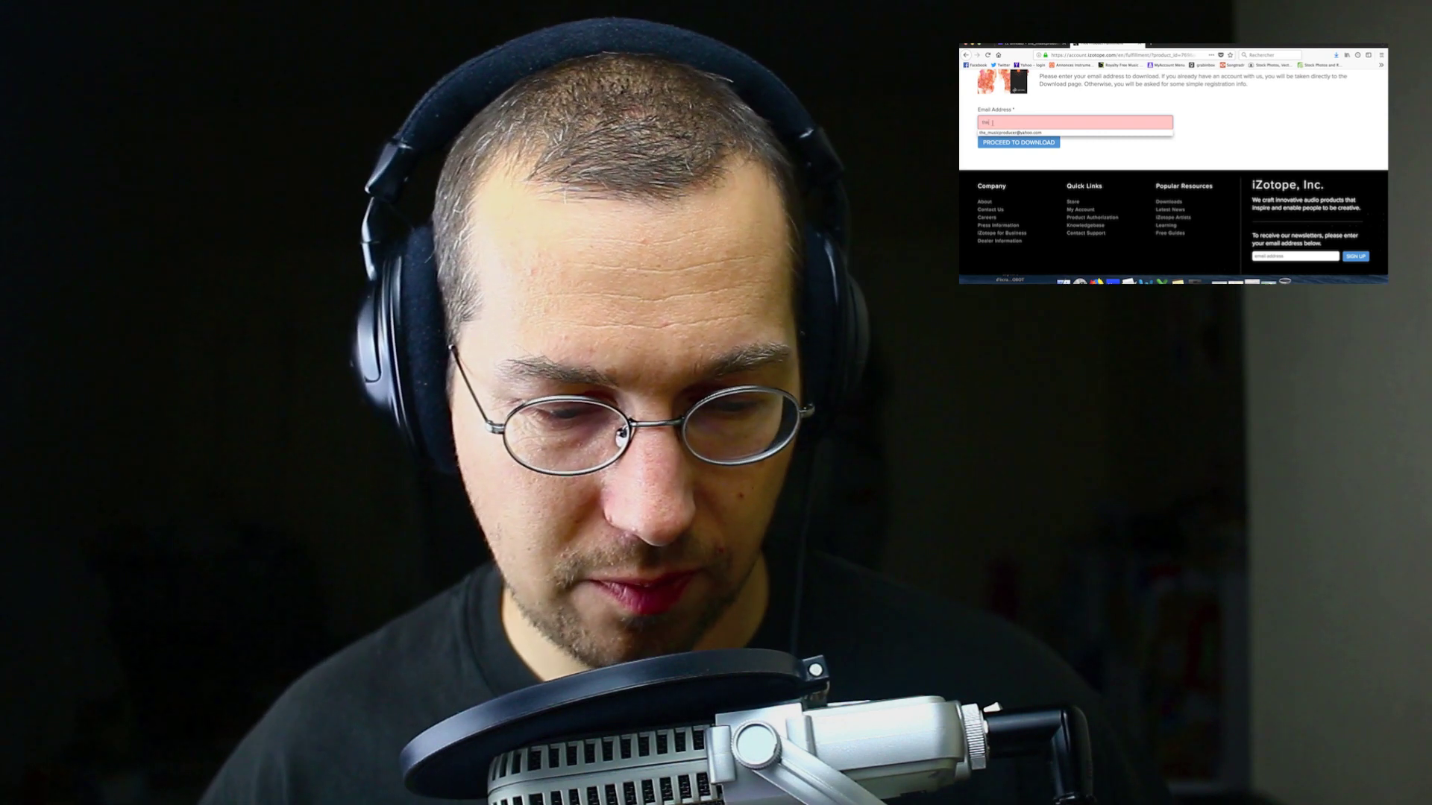
pyautogui.click(1003, 132)
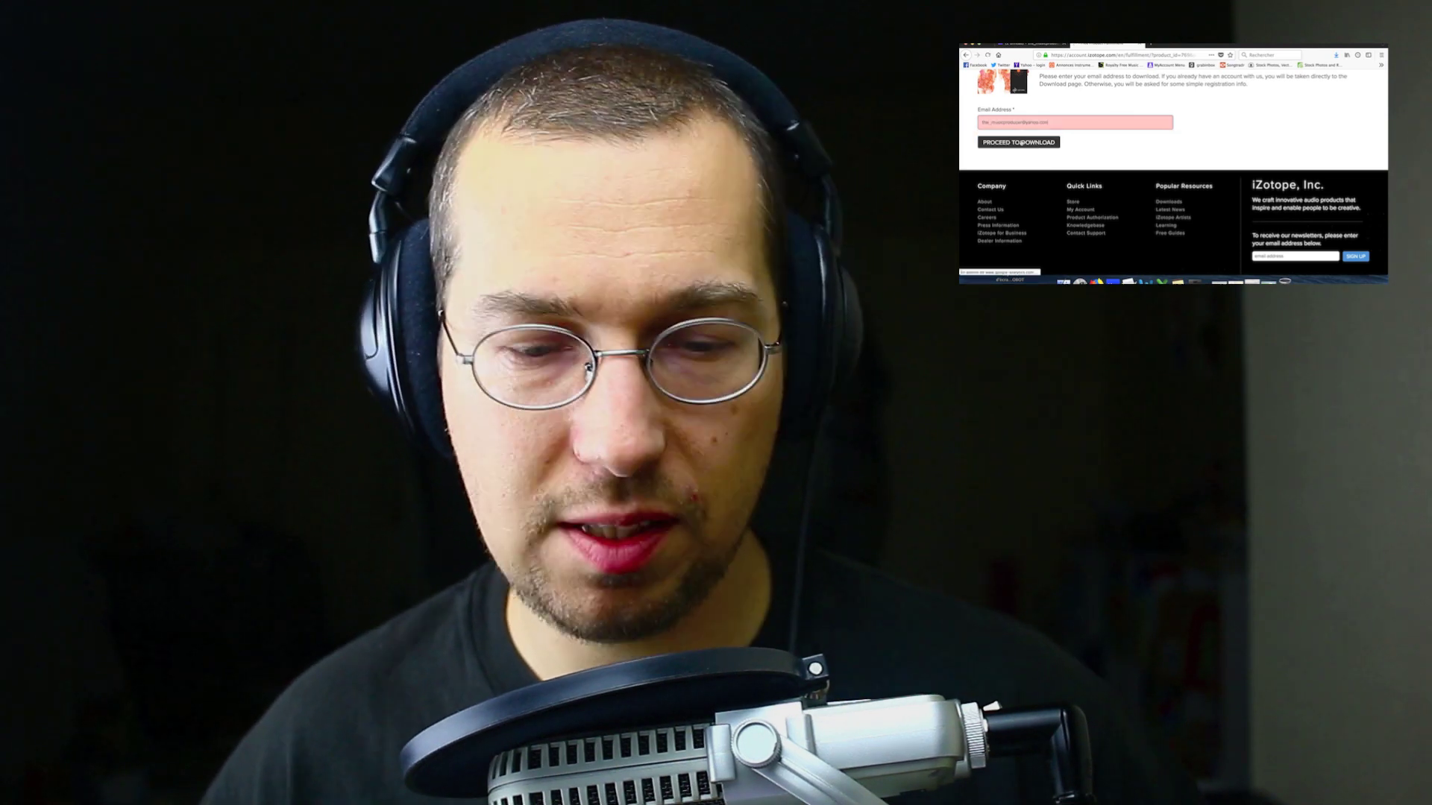
pyautogui.click(1021, 143)
pyautogui.click(1212, 73)
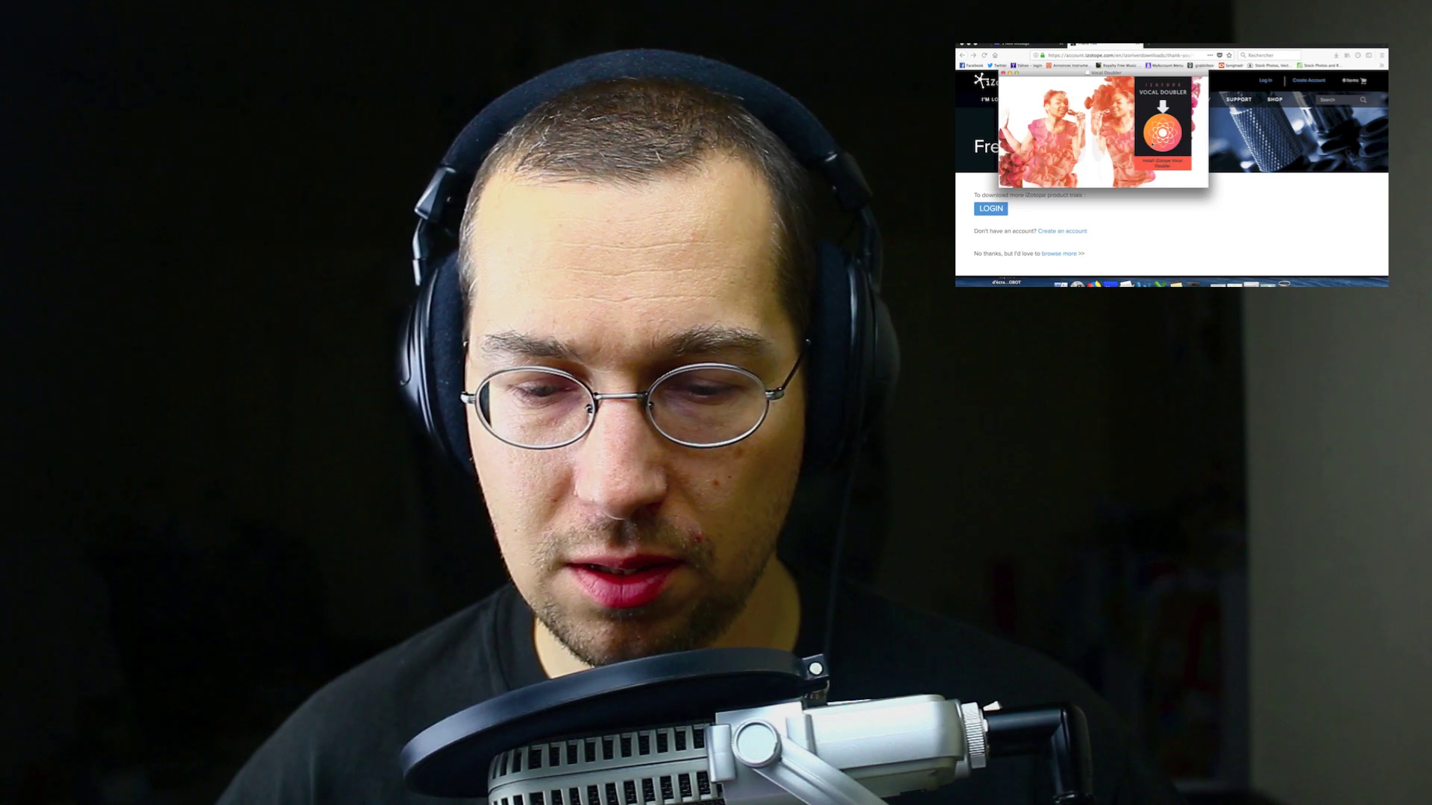
# Launch the Vocal Doubler installer and authorize it with the admin password
pyautogui.doubleClick(1160, 131)
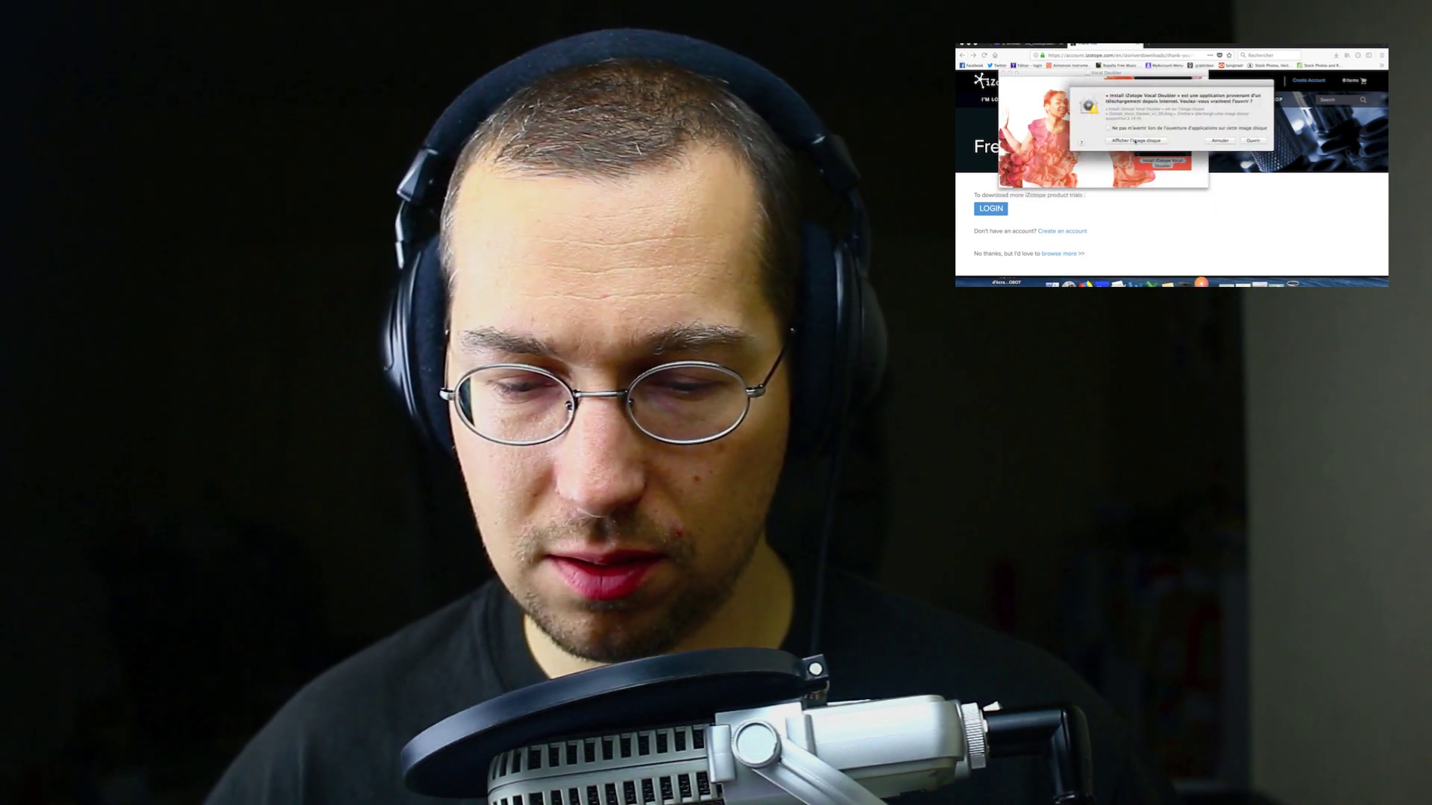
pyautogui.click(1258, 141)
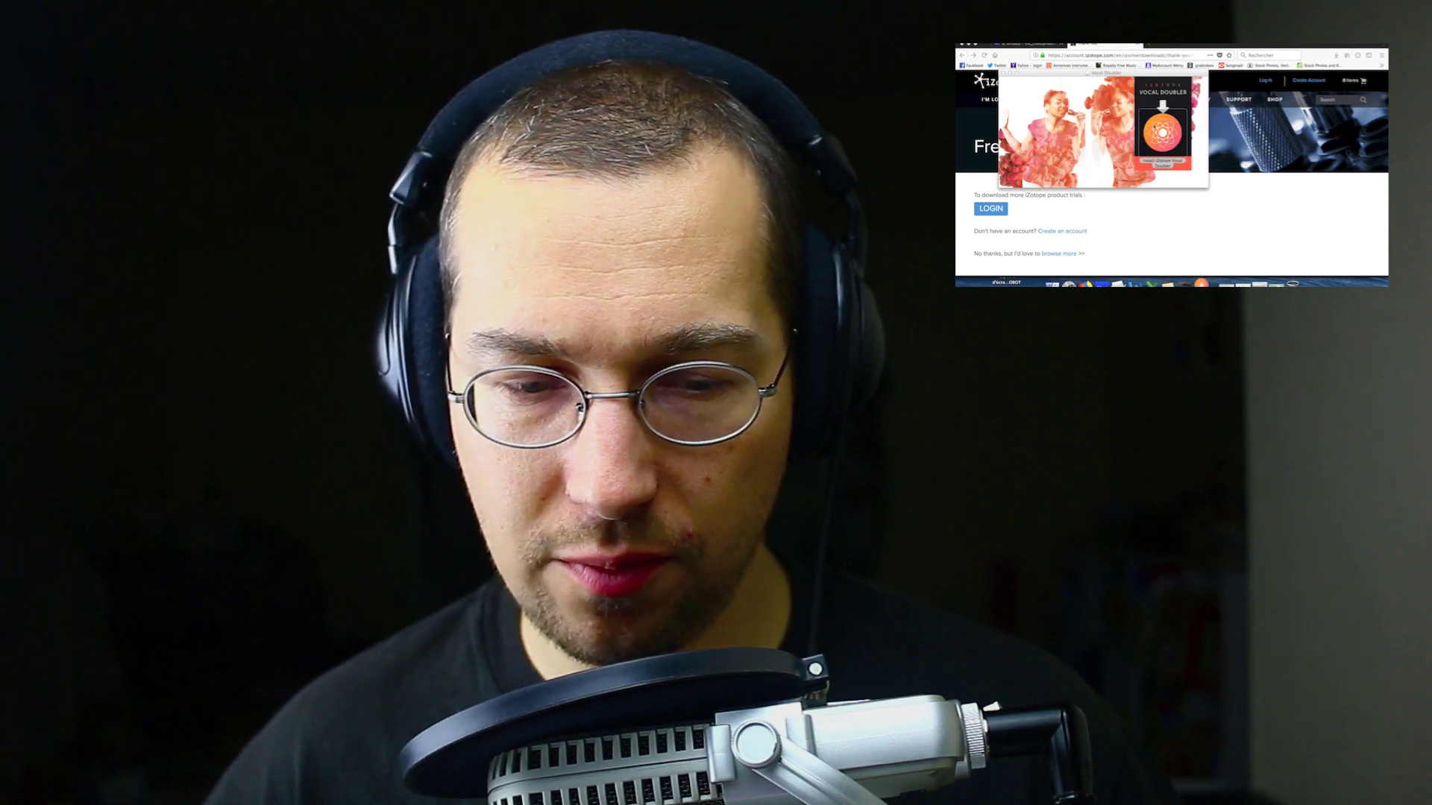
pyautogui.click(1155, 131)
pyautogui.write('•••')
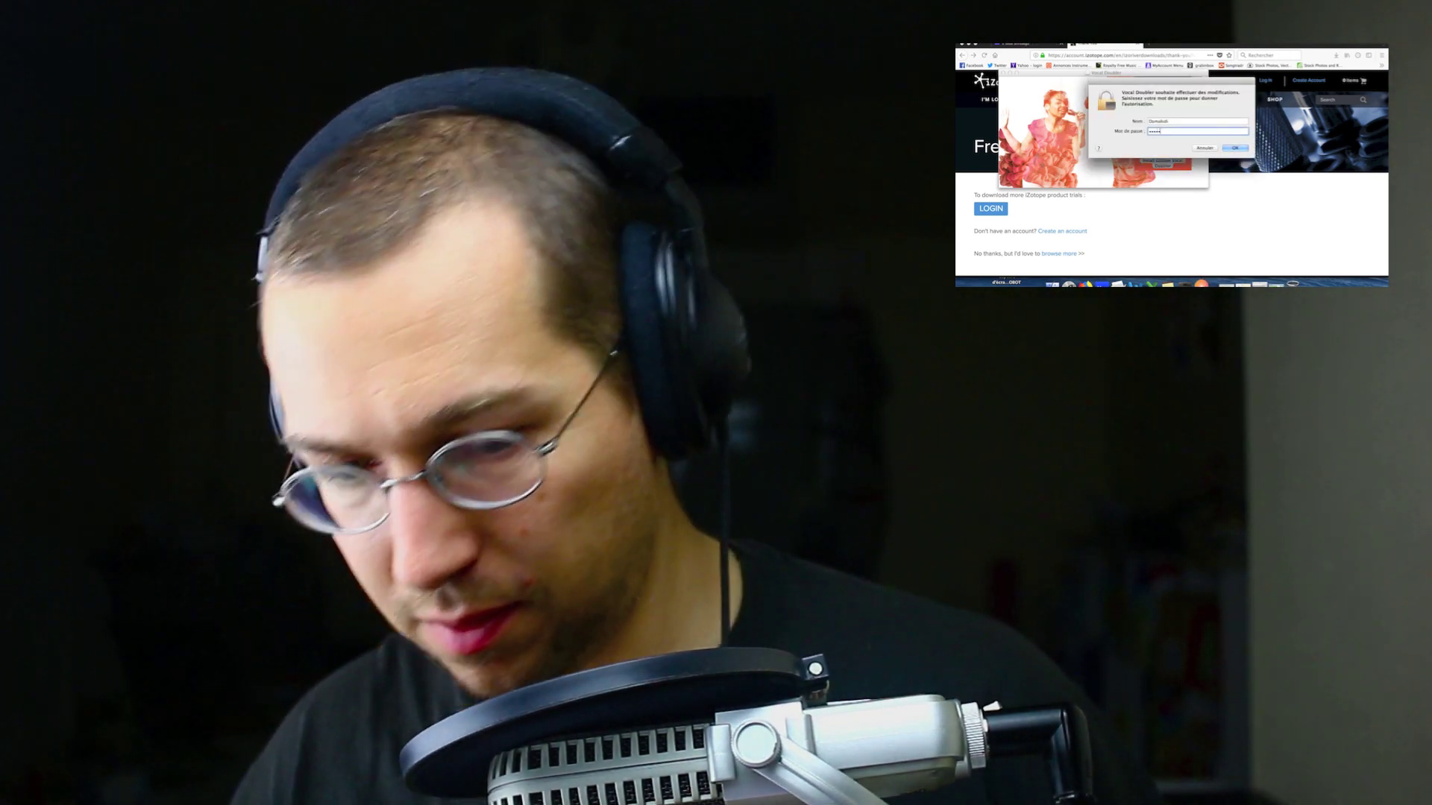
pyautogui.press('Return')
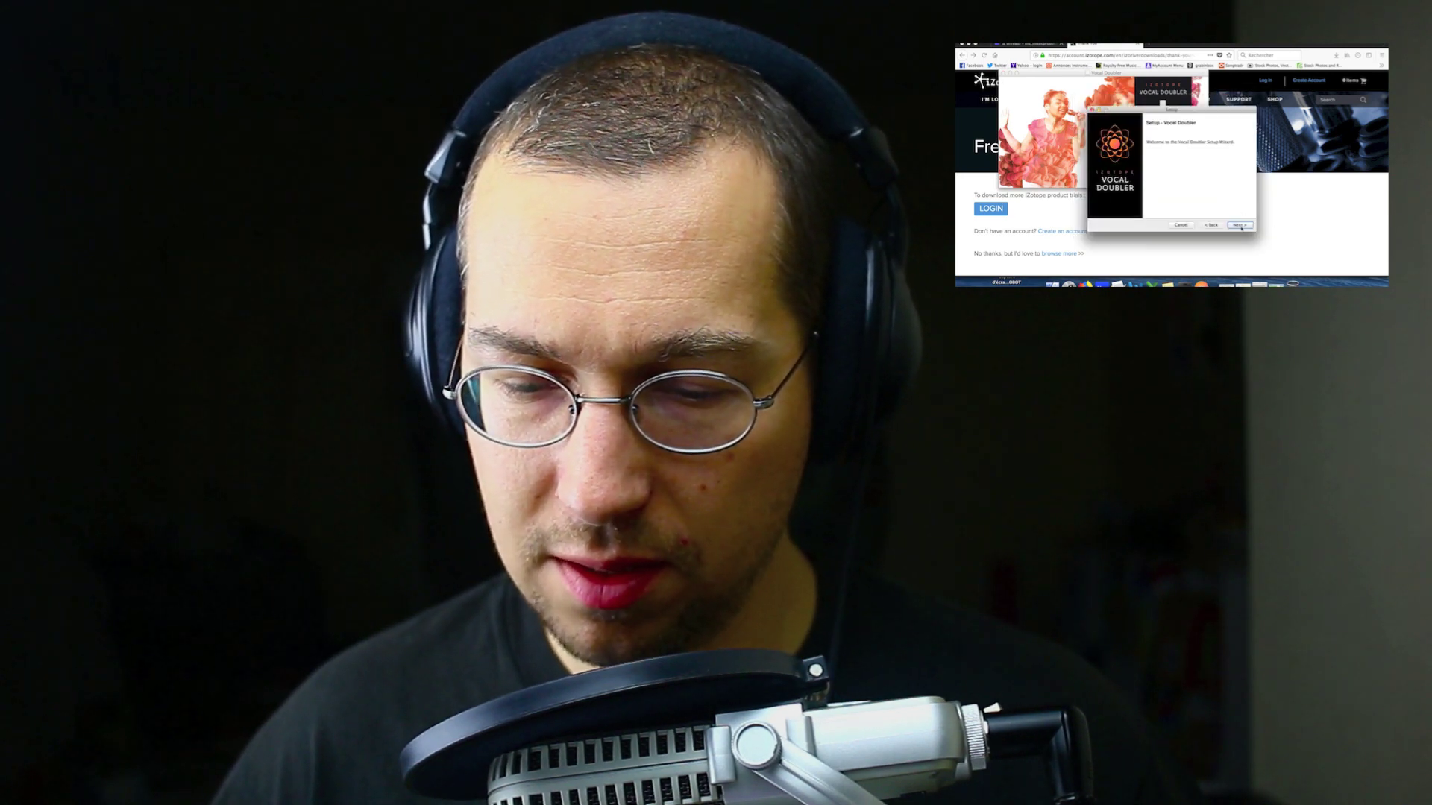
# Get past the welcome and licence pages, then leave the AAX format unselected
pyautogui.click(1240, 225)
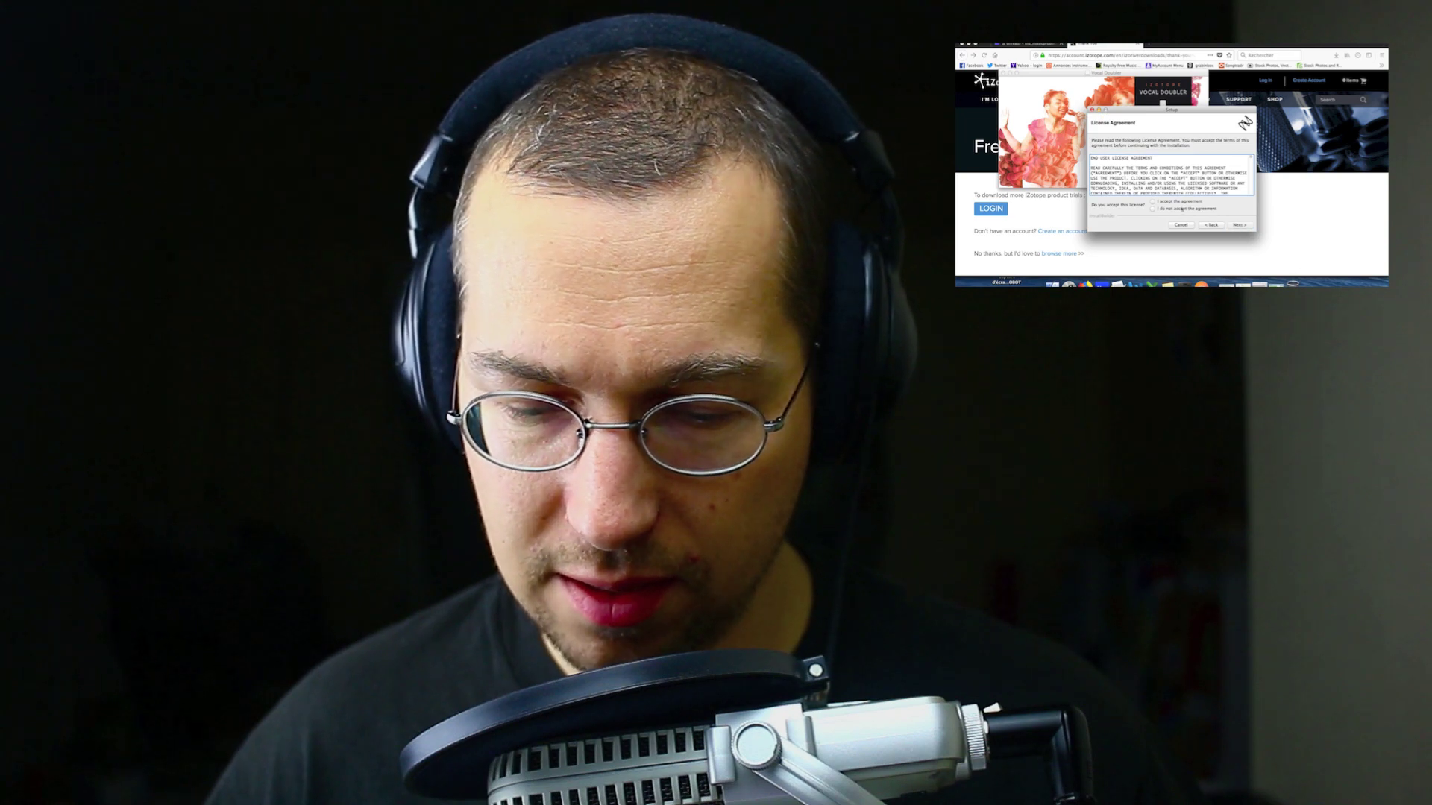
pyautogui.click(1181, 202)
pyautogui.click(1238, 225)
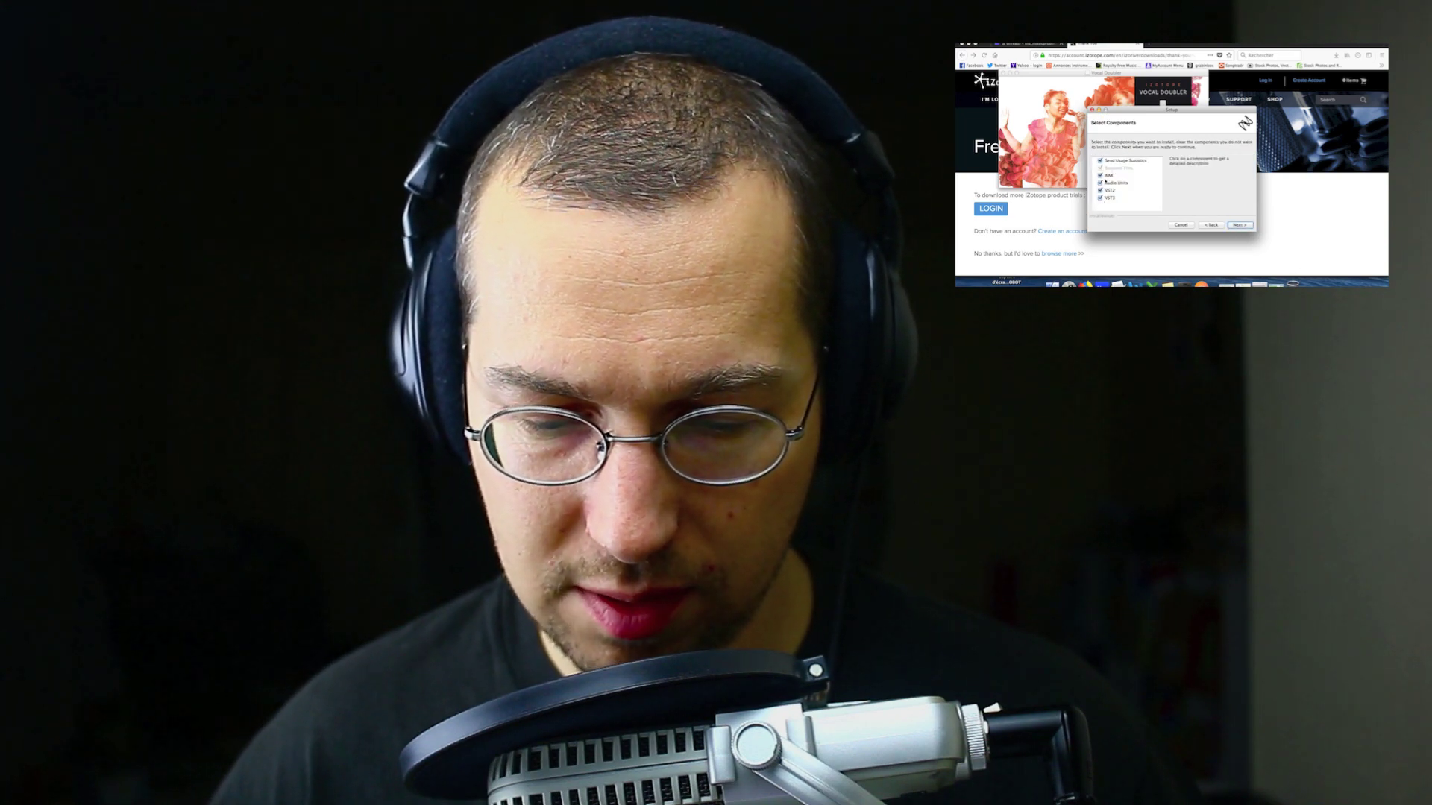
pyautogui.click(1100, 176)
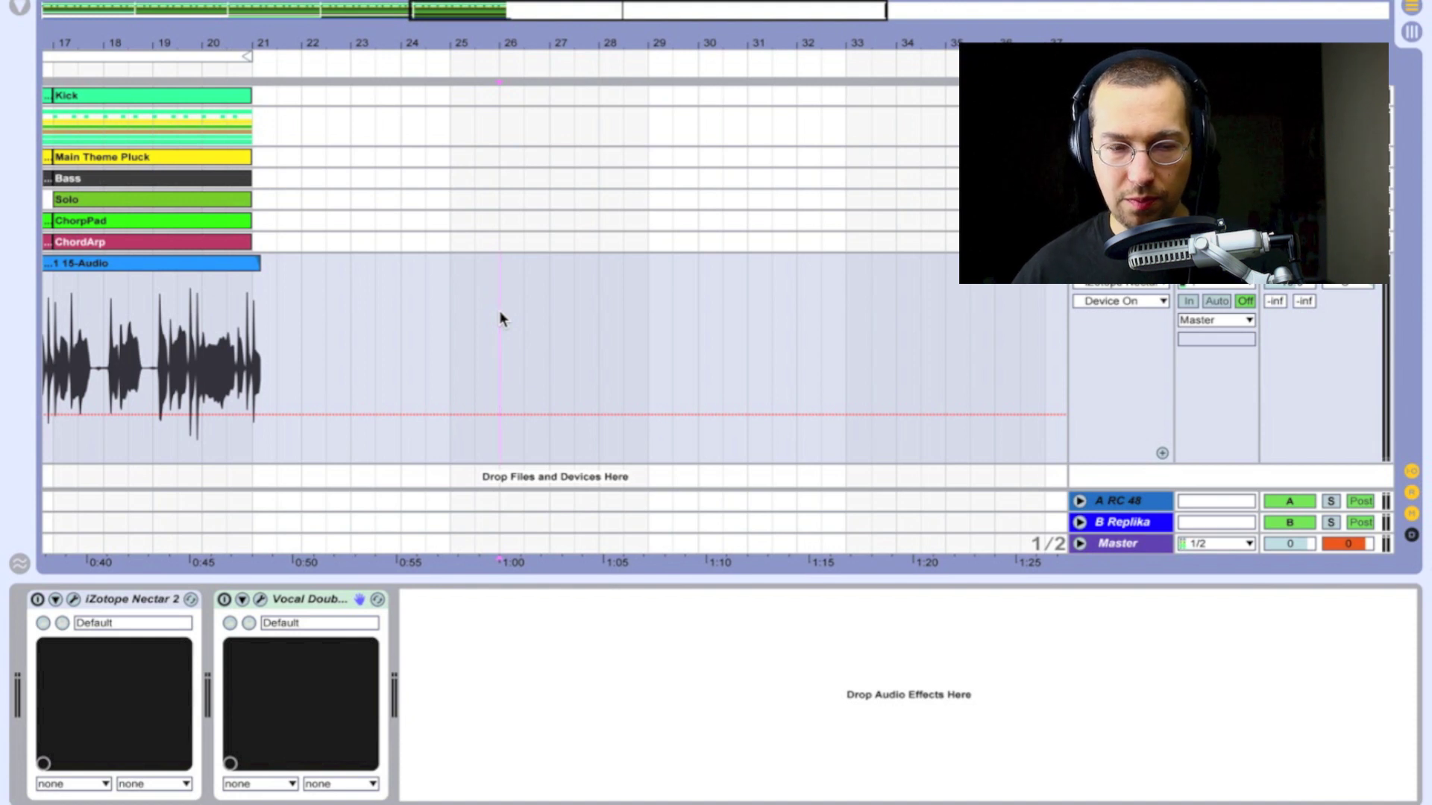
# Record a second vocal take on 15-Audio and set the start marker at the new clip
pyautogui.press('F9')
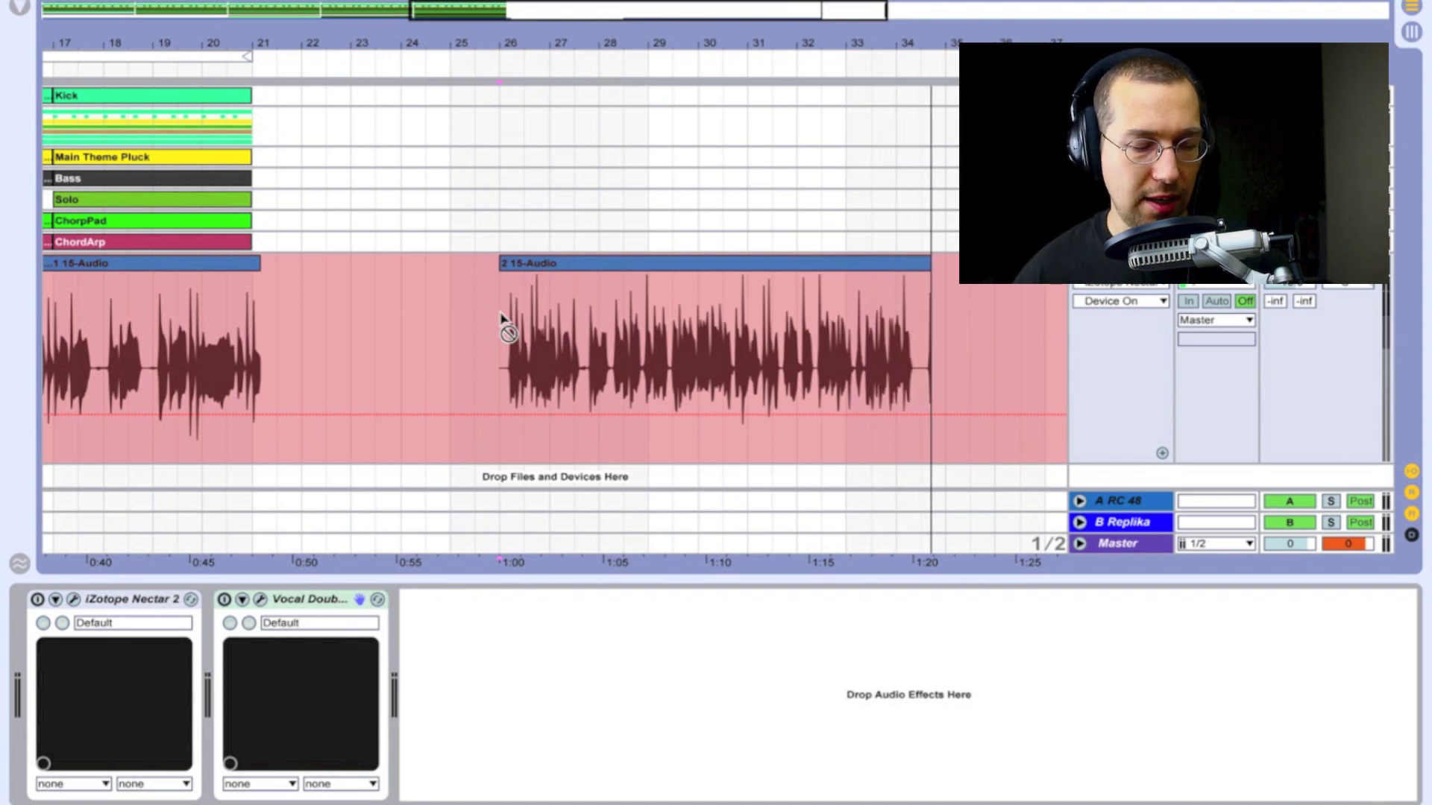
pyautogui.press('space')
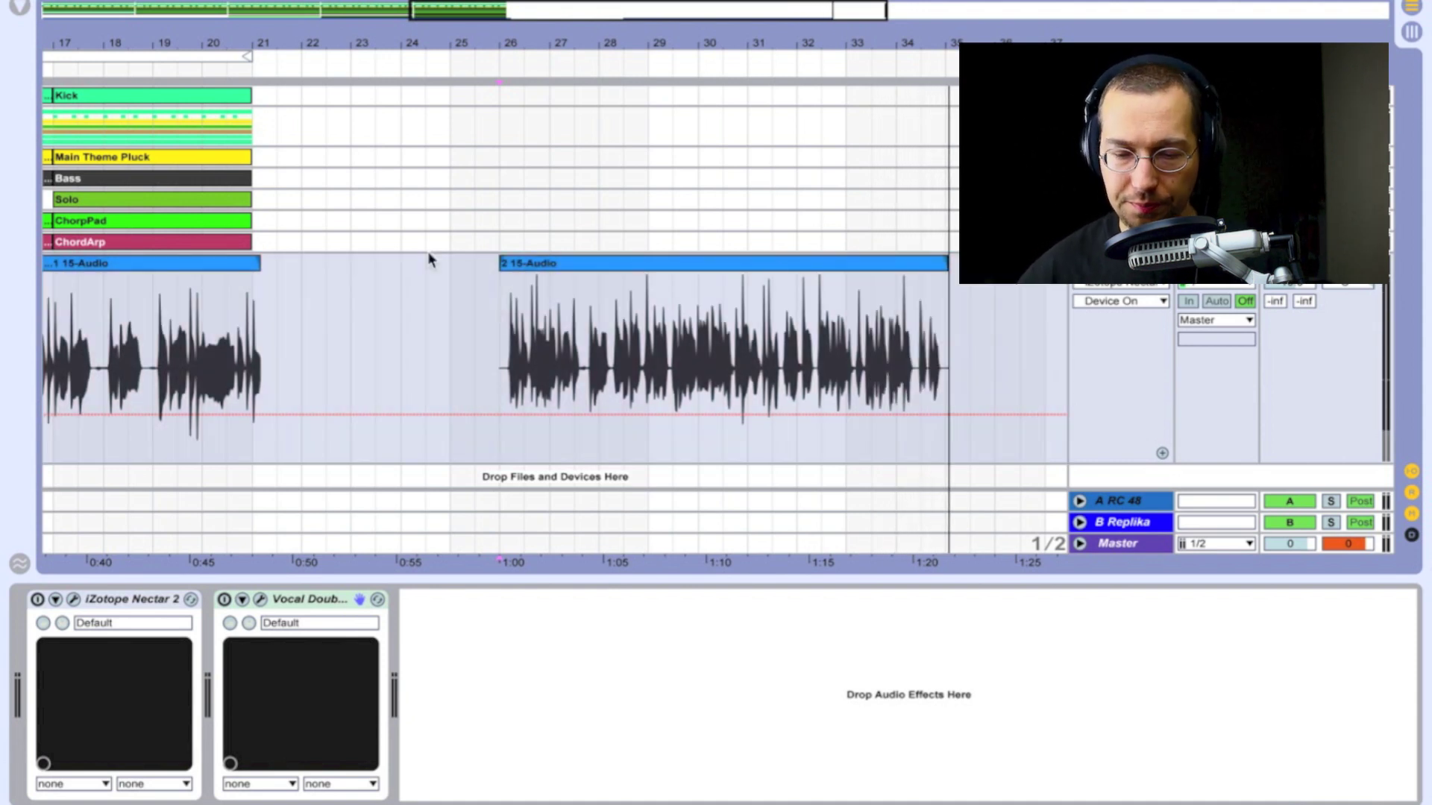
pyautogui.click(496, 342)
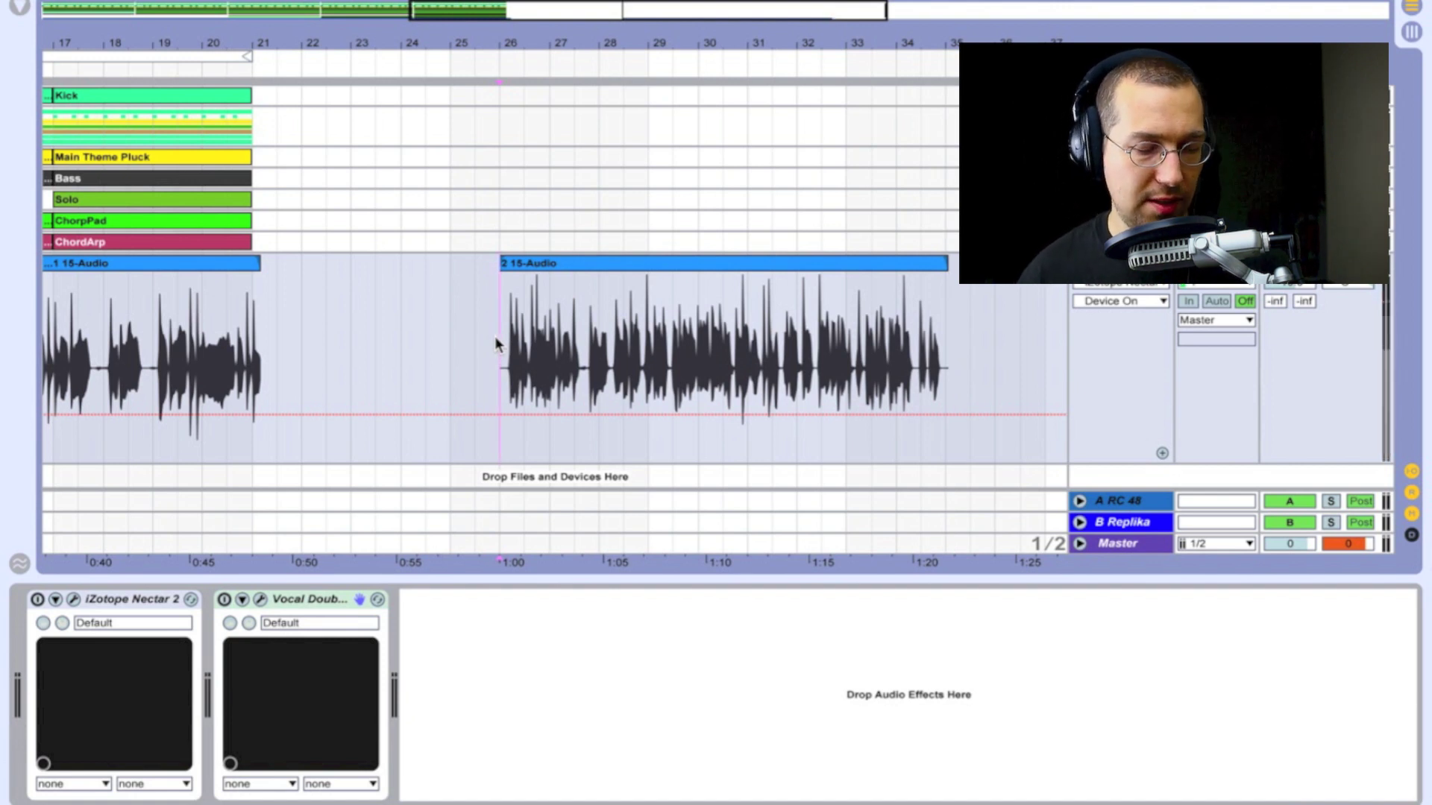
# Play the new vocal clip from its start through Nectar 2 and Vocal Doubler
pyautogui.press('space')
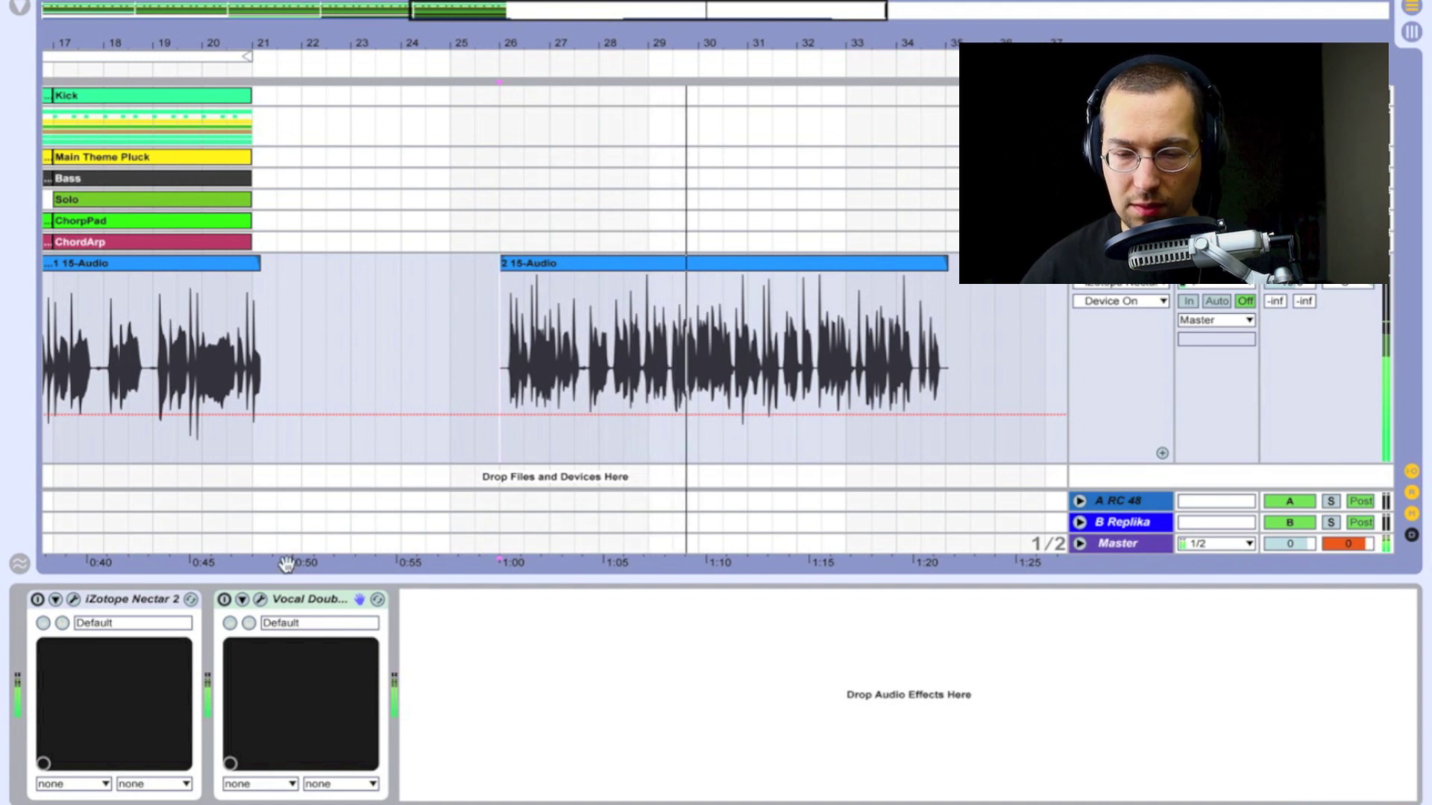
pyautogui.hscroll(-3, 480, 374)
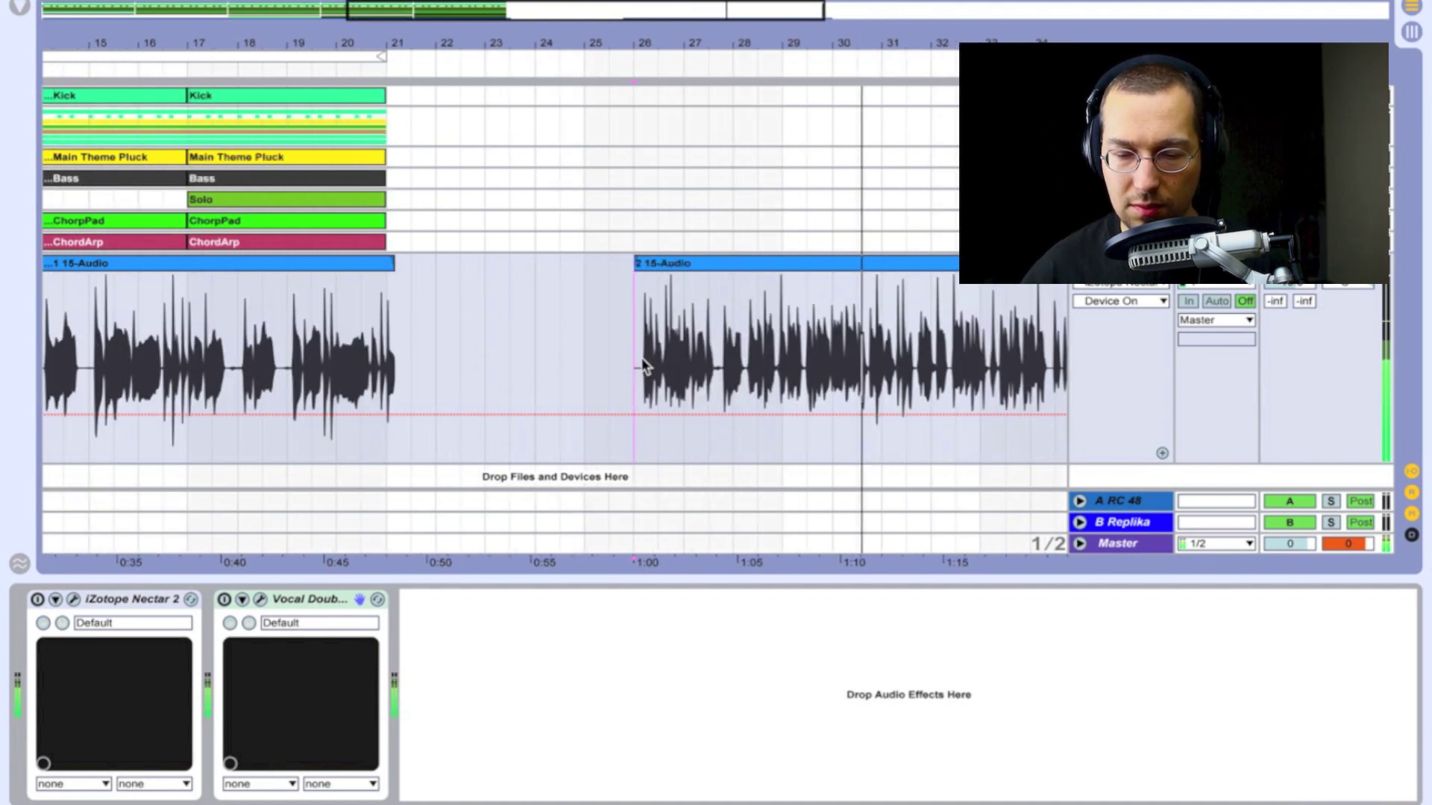
pyautogui.hscroll(2, 646, 365)
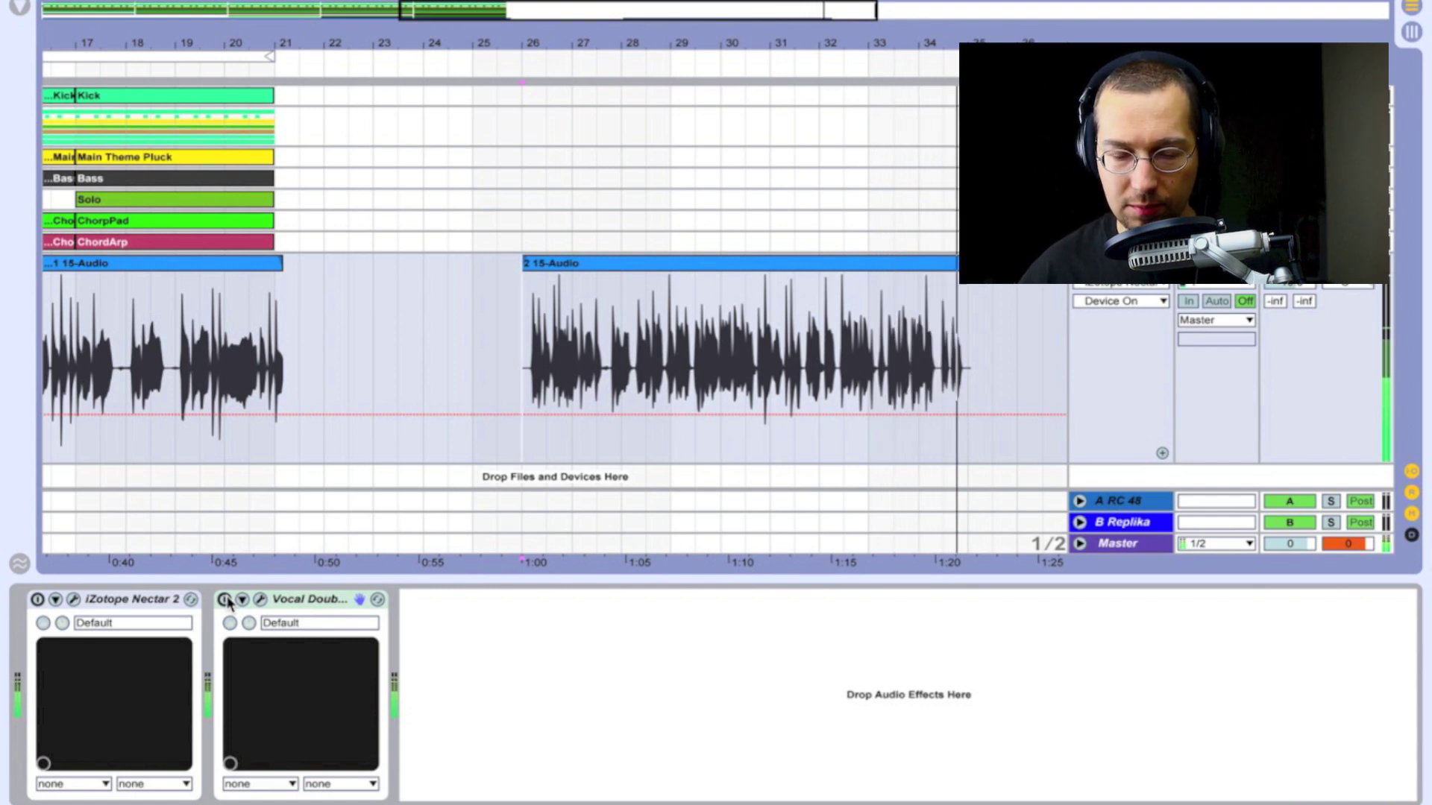
# Replay the vocal from the loop start near bar 26 with Vocal Doubler switched on
pyautogui.press('space')
pyautogui.press('space')
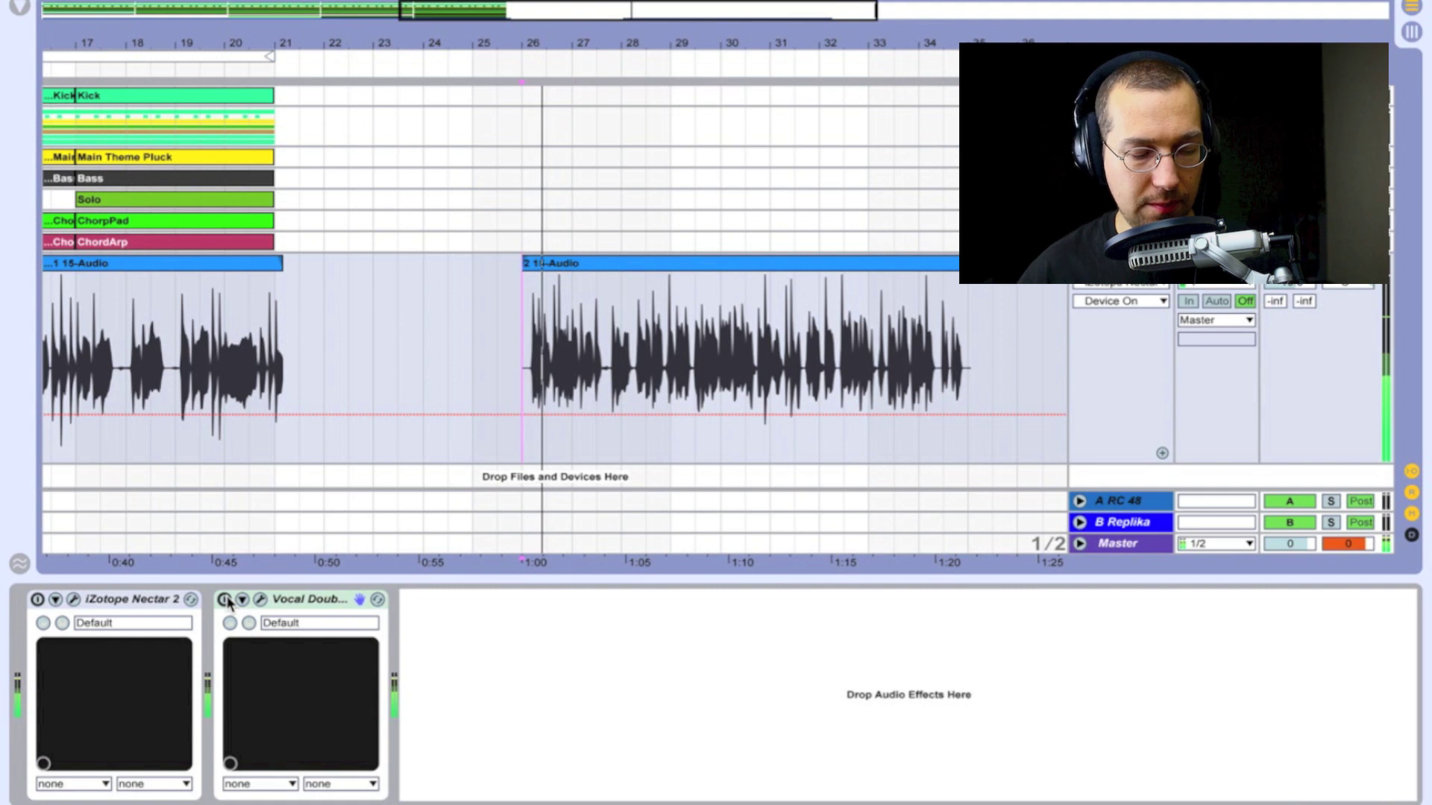
pyautogui.click(225, 600)
# Open the Vocal Doubler window and sweep Variation, ending at Separation 100% and Variation 52%
pyautogui.click(261, 599)
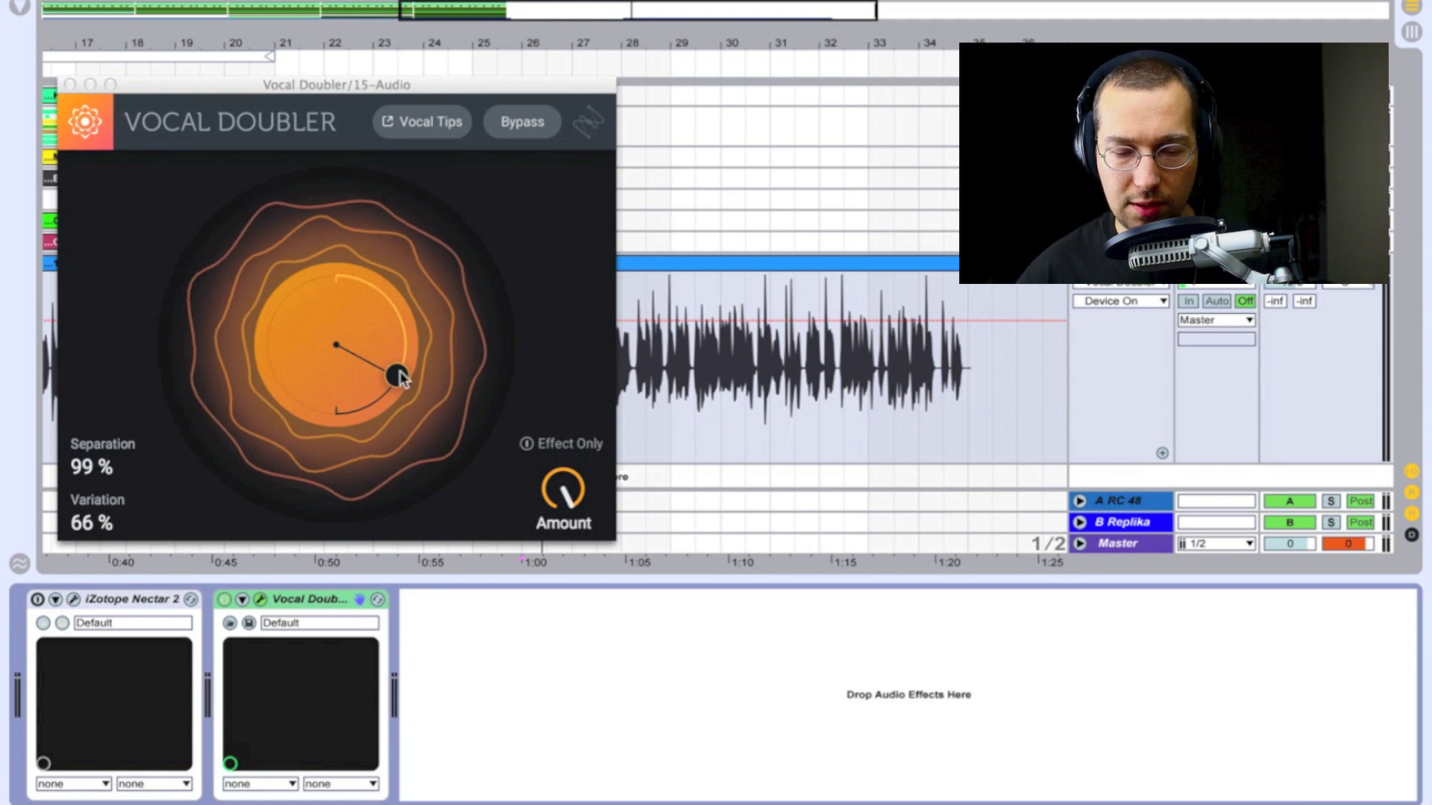
pyautogui.moveTo(397, 375); pyautogui.dragTo(307, 244)
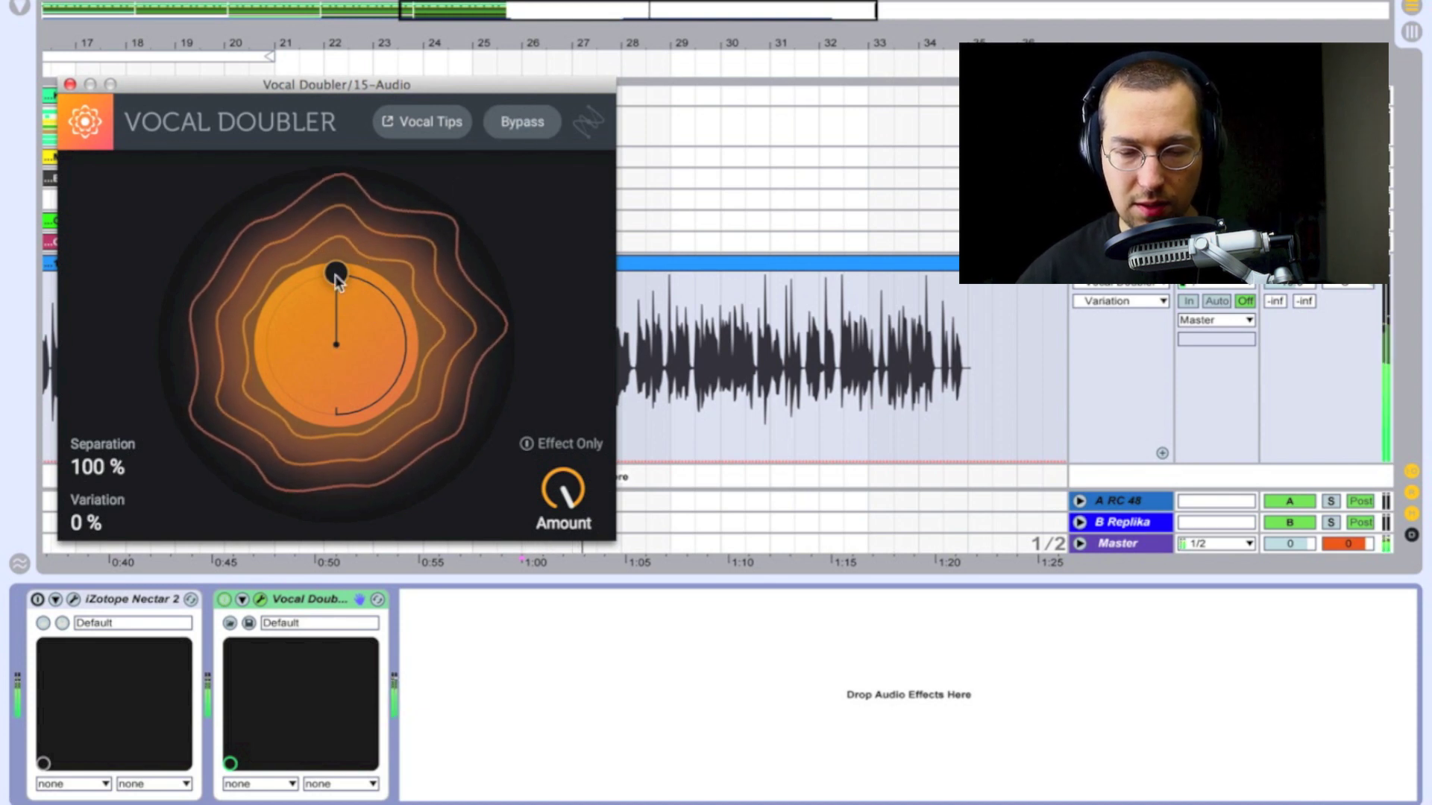
pyautogui.moveTo(337, 275); pyautogui.dragTo(427, 273)
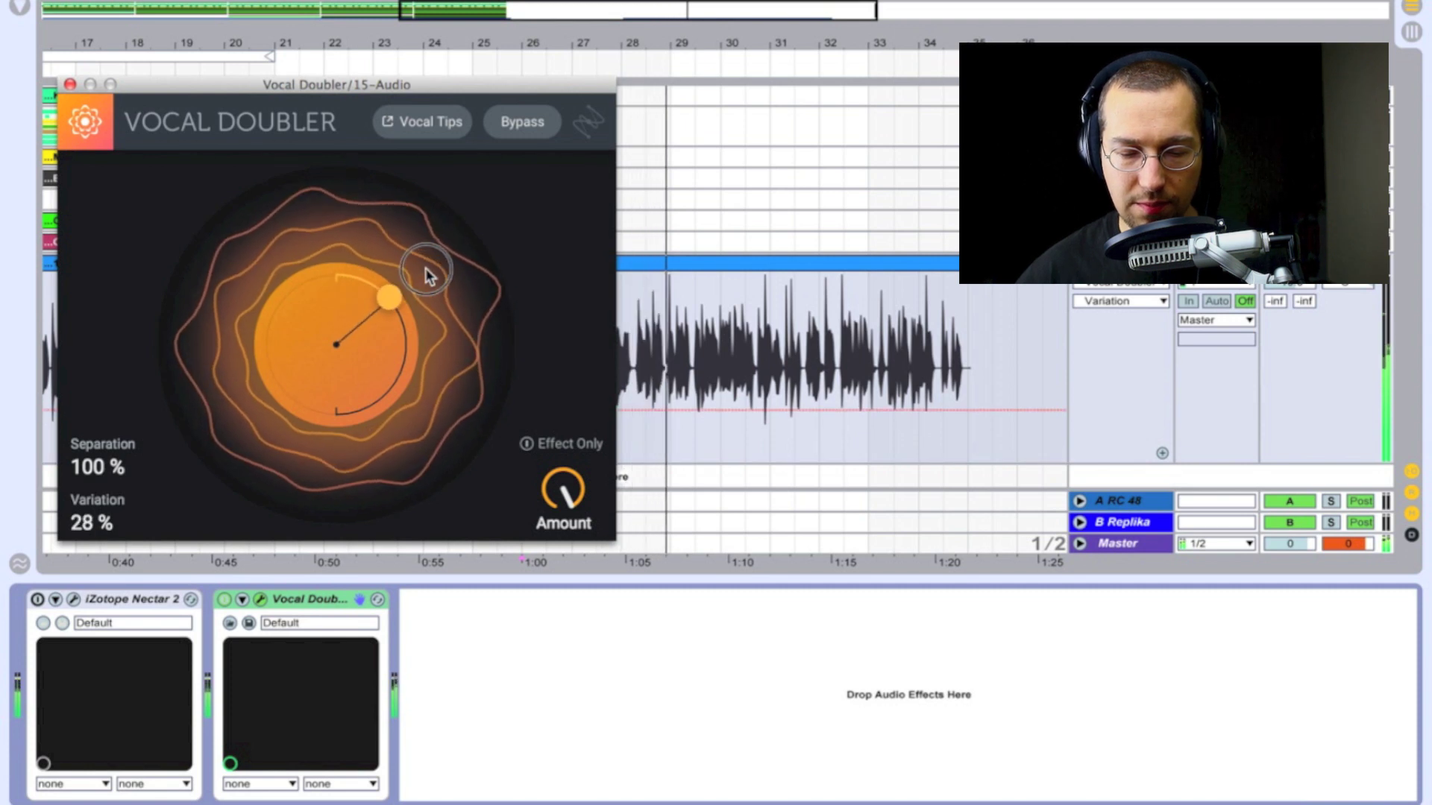
pyautogui.moveTo(426, 273); pyautogui.dragTo(465, 382)
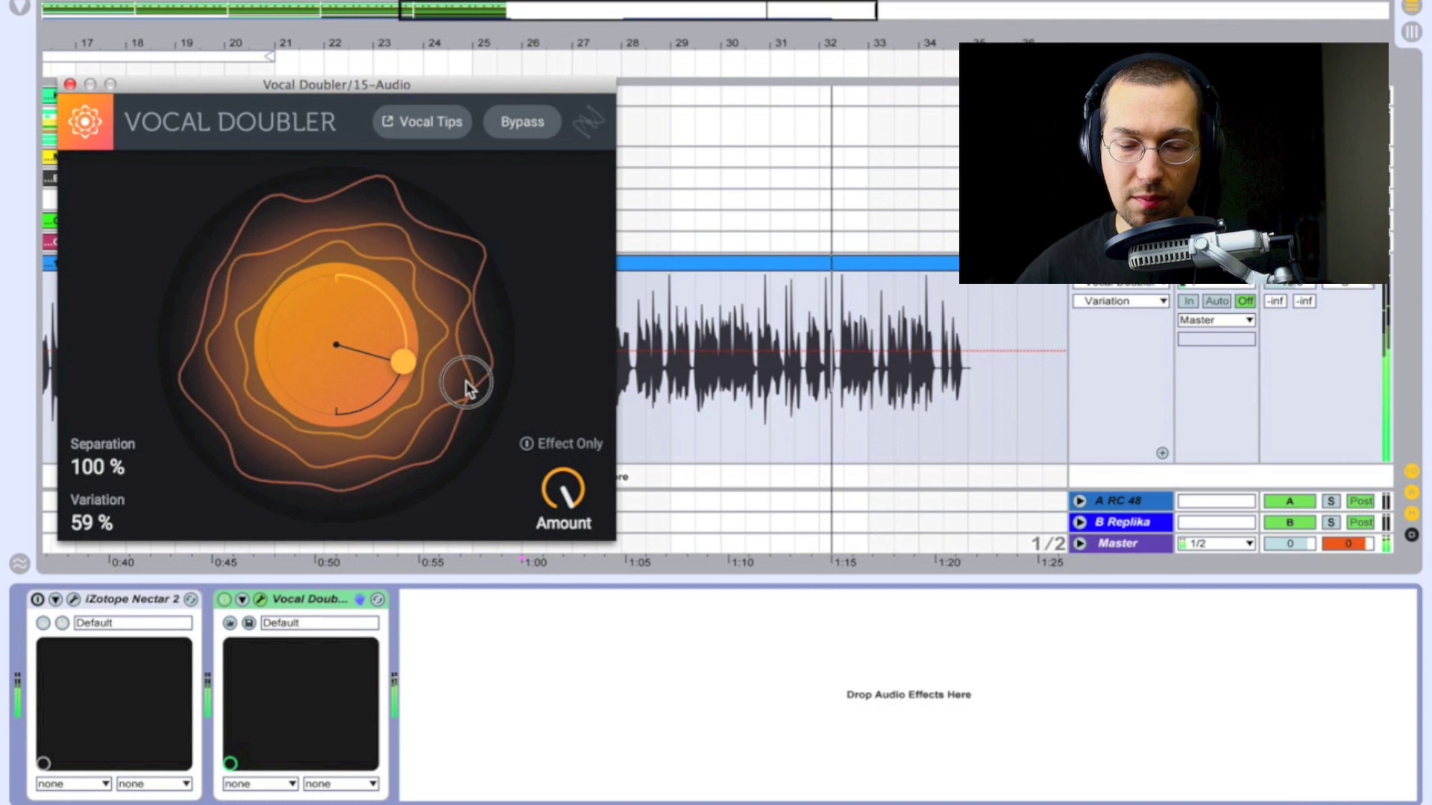
pyautogui.moveTo(465, 381); pyautogui.dragTo(562, 361)
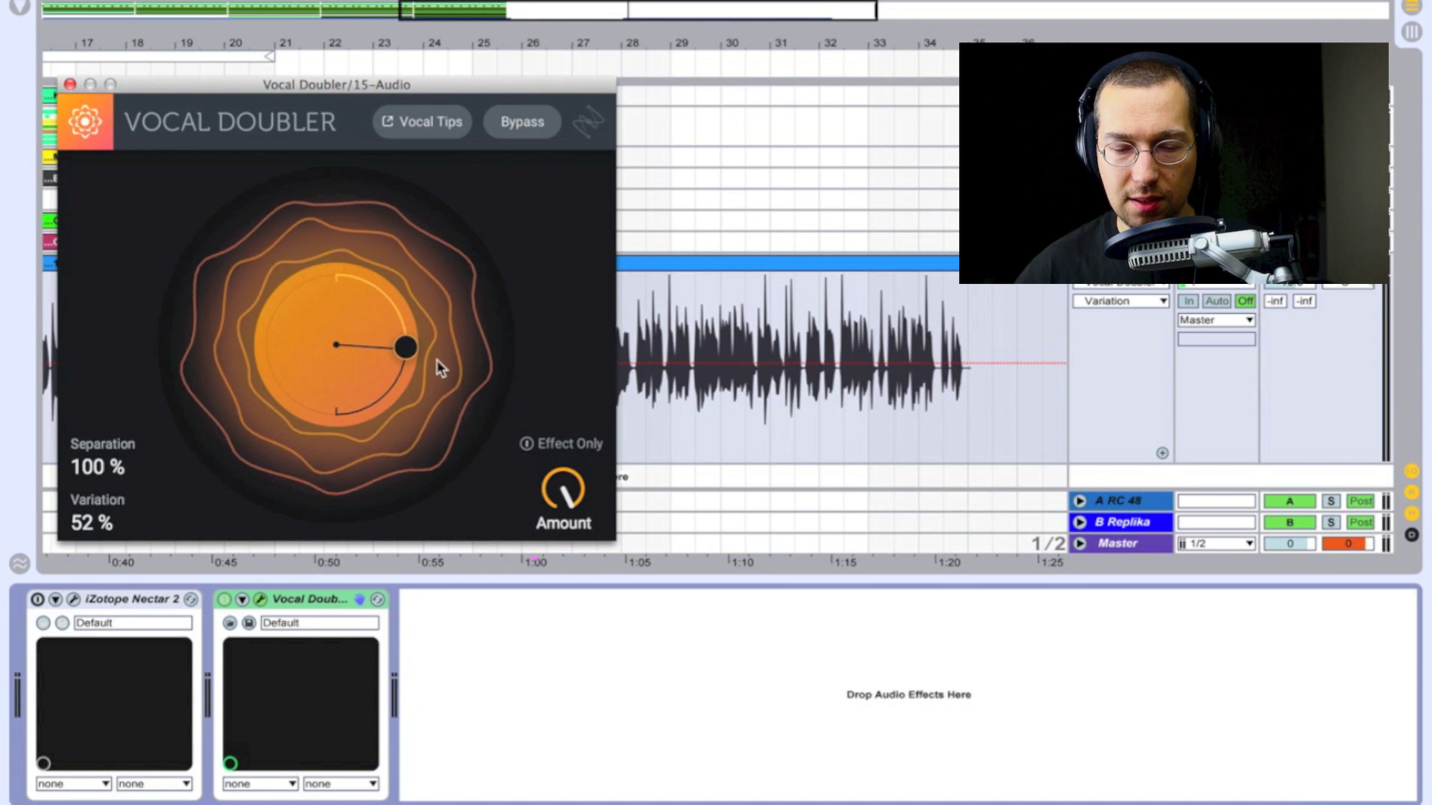
# Set Vocal Doubler's Variation to 100%, then bypass it to hear the dry vocal
pyautogui.moveTo(409, 345); pyautogui.dragTo(334, 487)
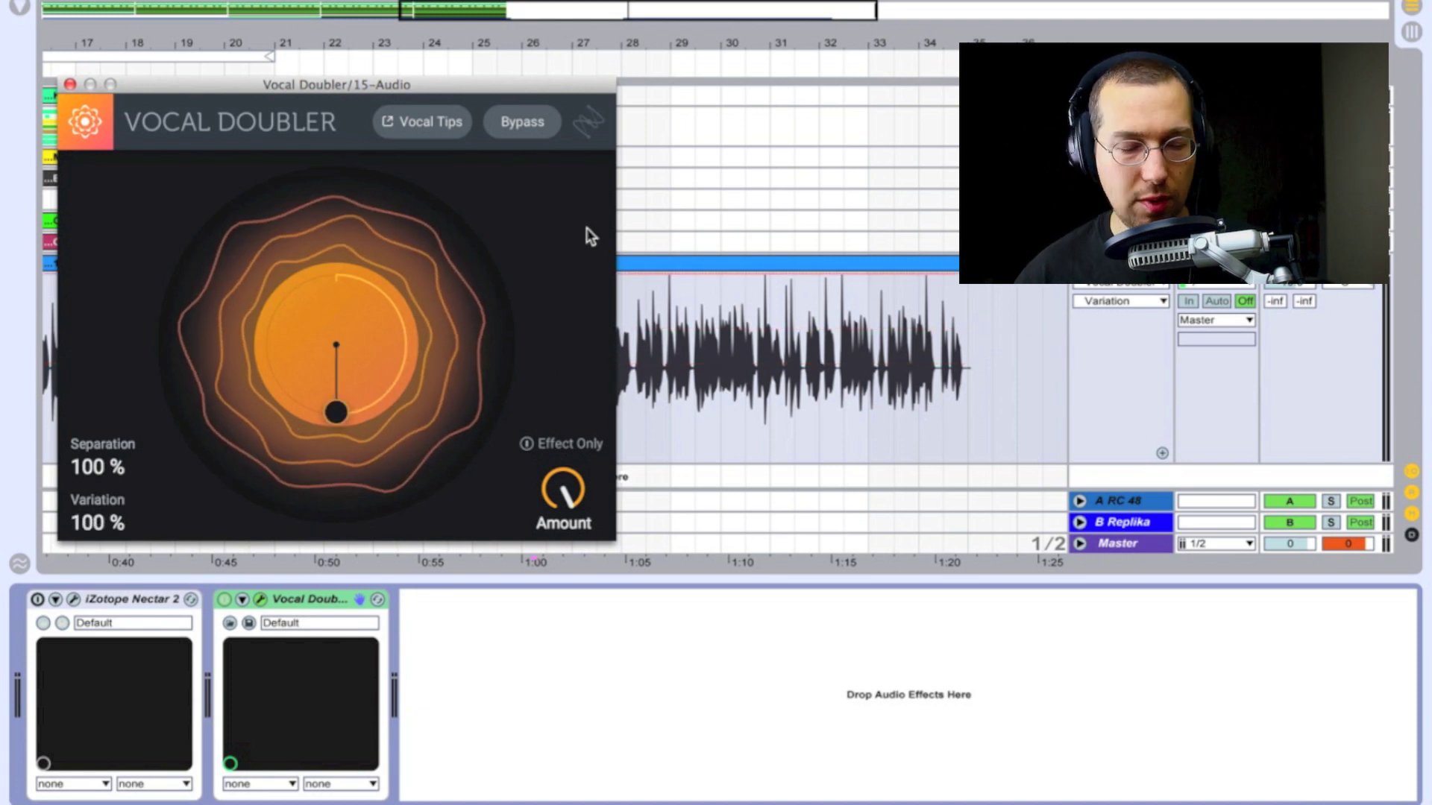
pyautogui.click(542, 125)
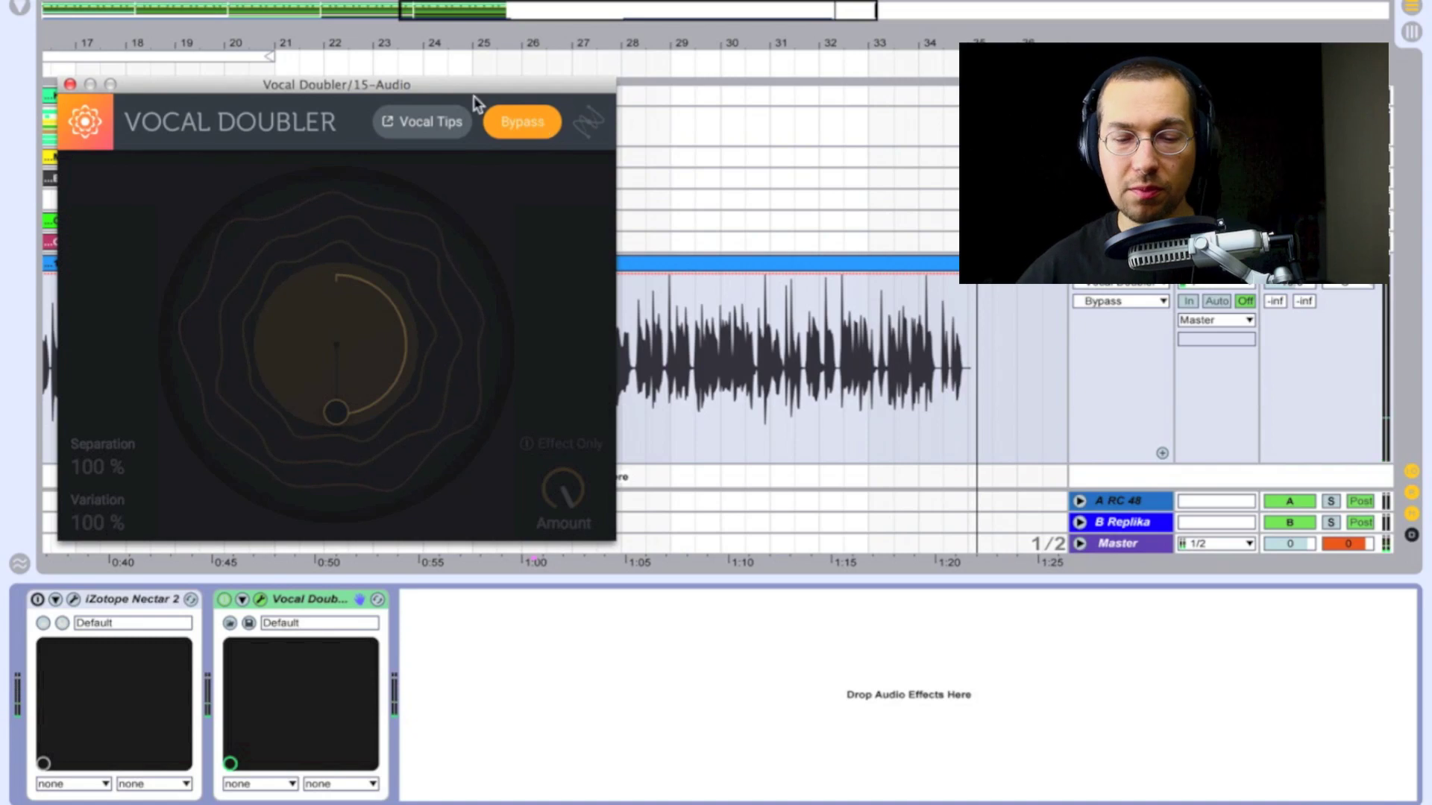
# Un-bypass Vocal Doubler and sweep Separation 100% to 0% and back, finishing at 0%
pyautogui.click(524, 121)
pyautogui.moveTo(331, 414)
pyautogui.mouseDown()
pyautogui.moveTo(333, 372)
pyautogui.moveTo(331, 440)
pyautogui.moveTo(333, 379)
pyautogui.moveTo(333, 409)
pyautogui.mouseUp()
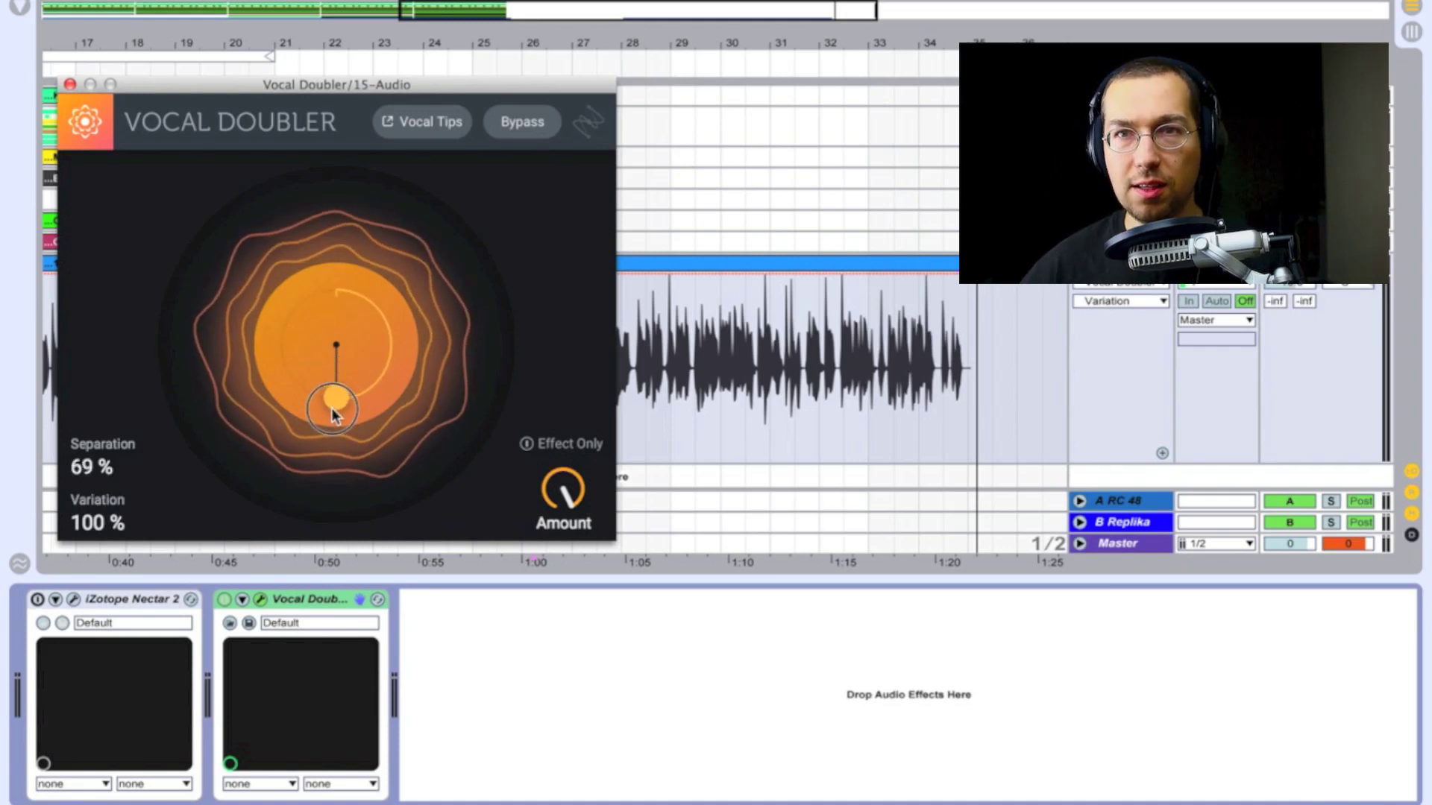
pyautogui.moveTo(332, 407); pyautogui.dragTo(333, 352)
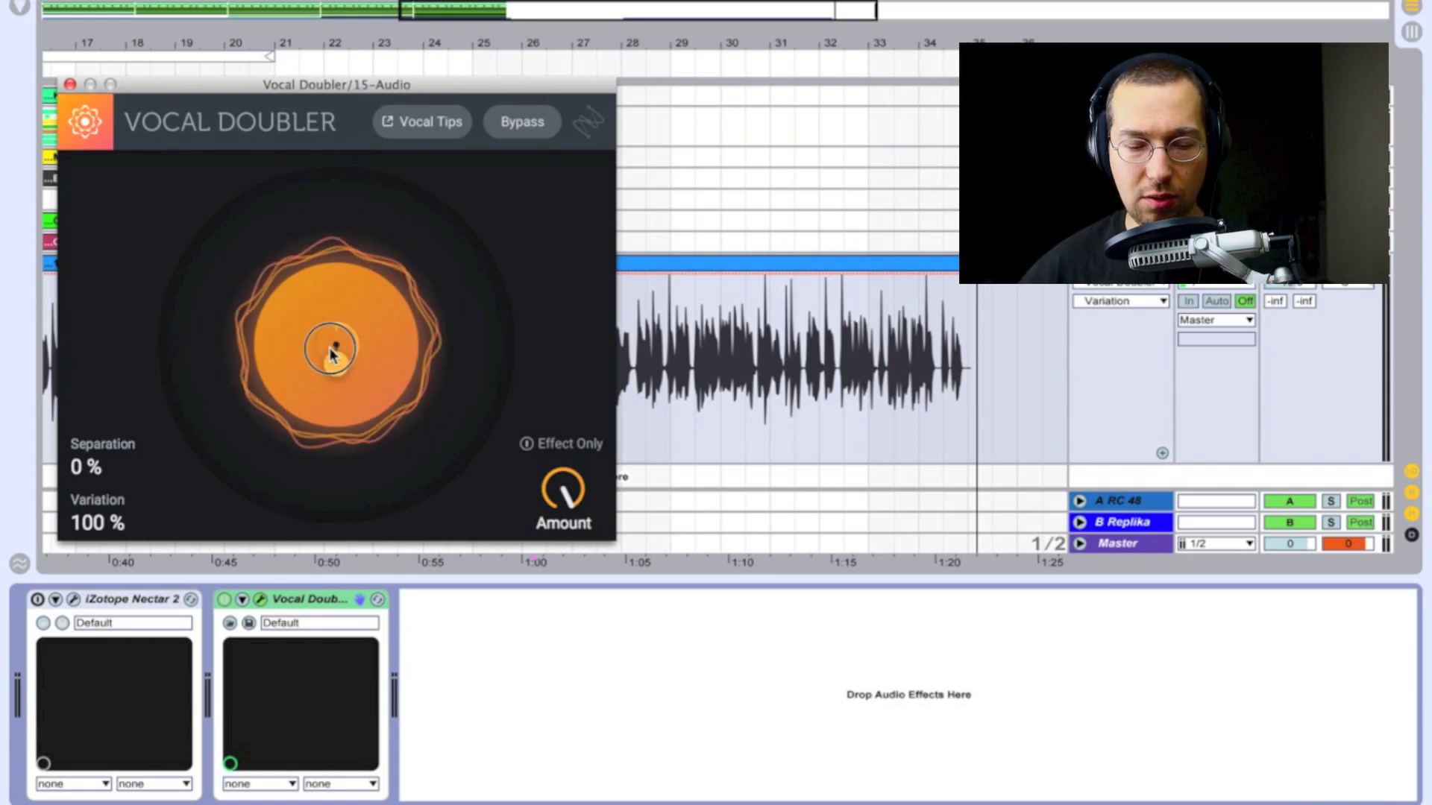
pyautogui.moveTo(333, 354); pyautogui.dragTo(328, 428)
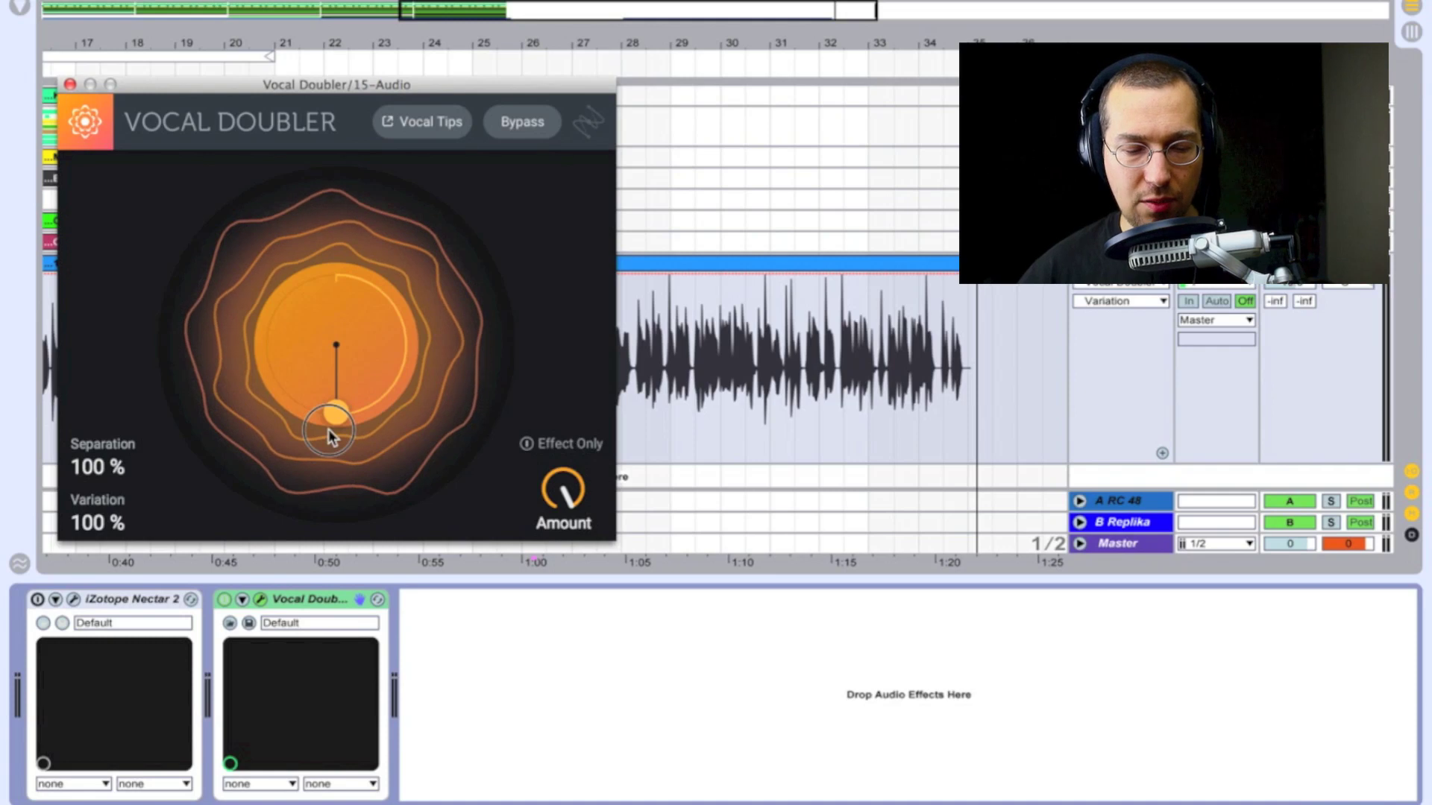
pyautogui.moveTo(328, 428); pyautogui.dragTo(320, 369)
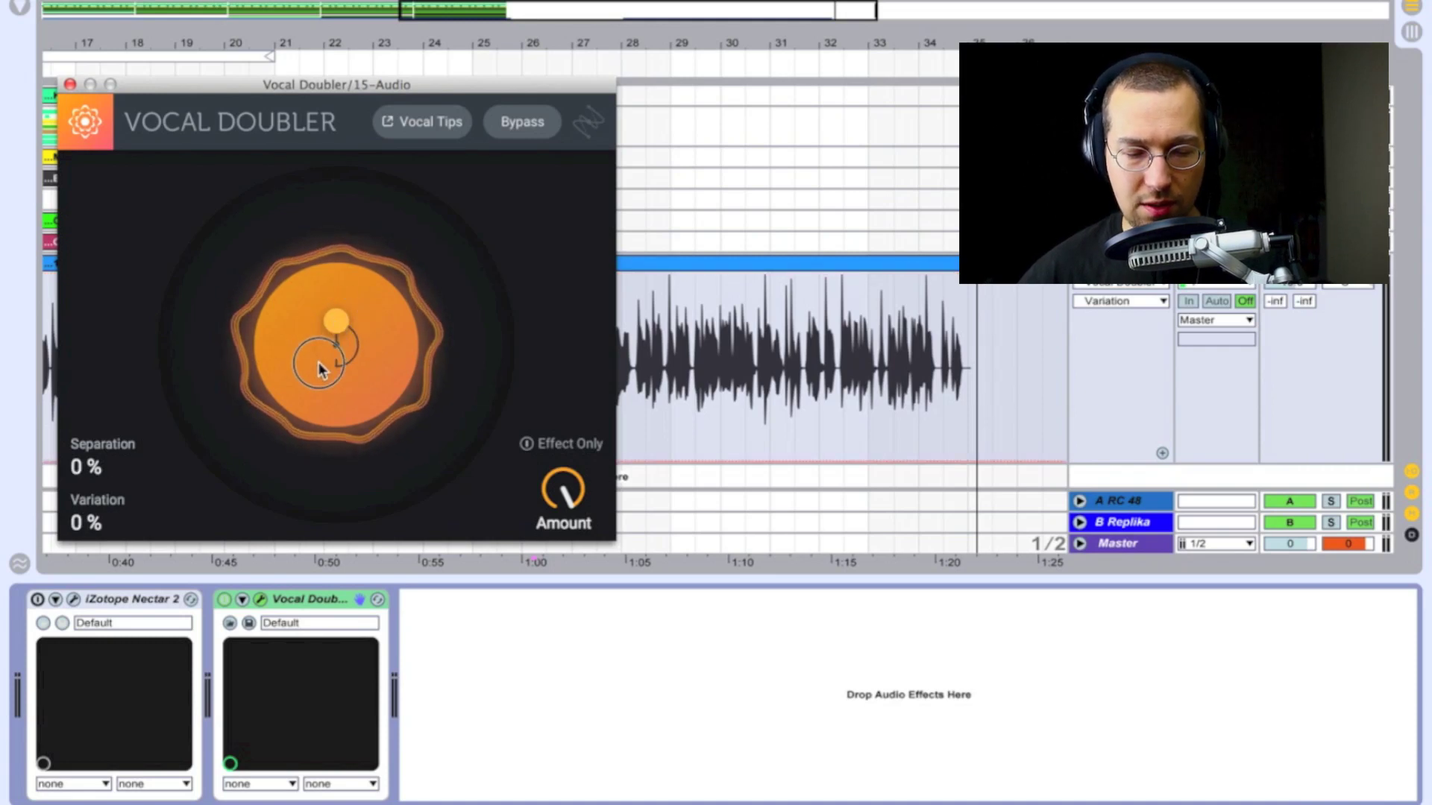
pyautogui.click(337, 325)
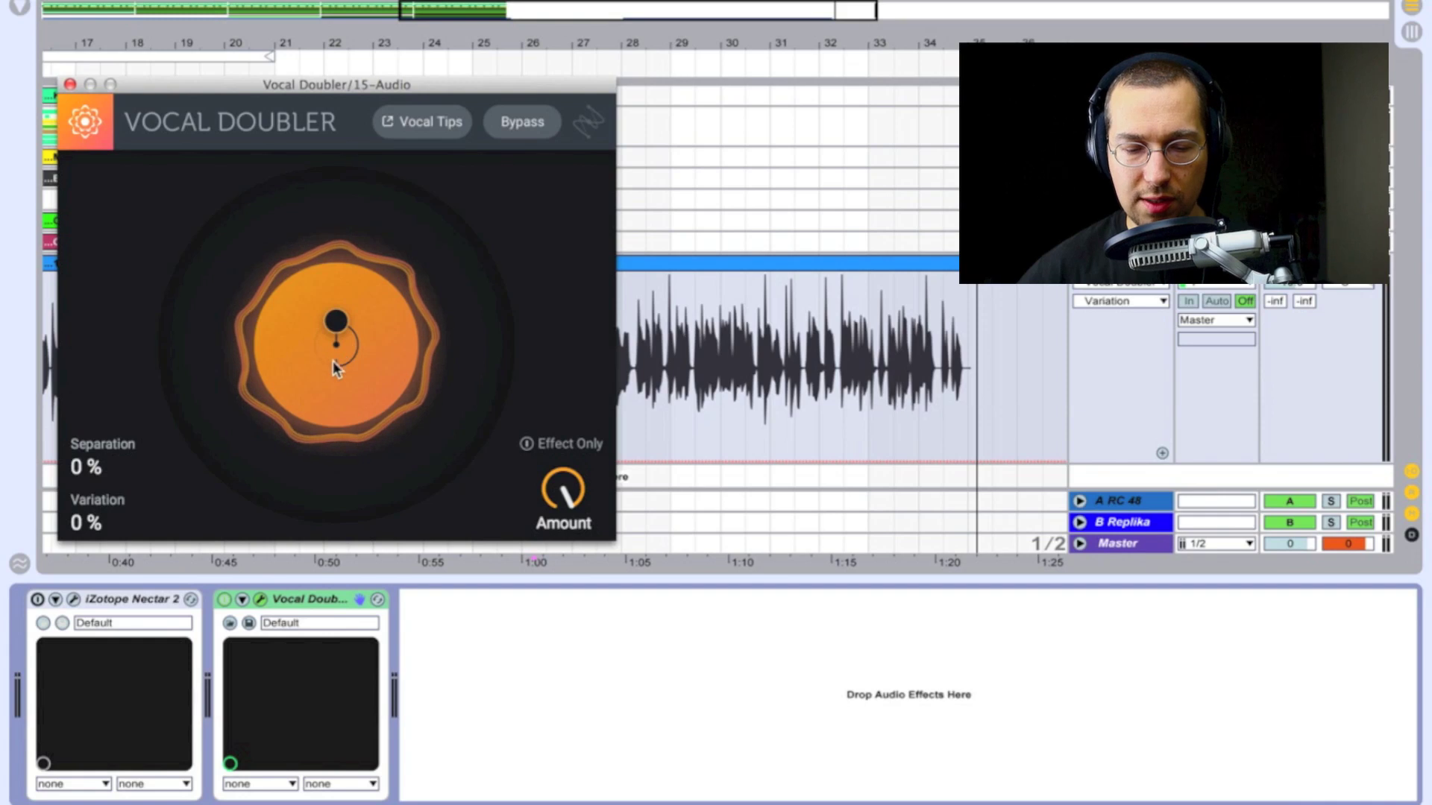
pyautogui.moveTo(336, 322); pyautogui.dragTo(335, 356)
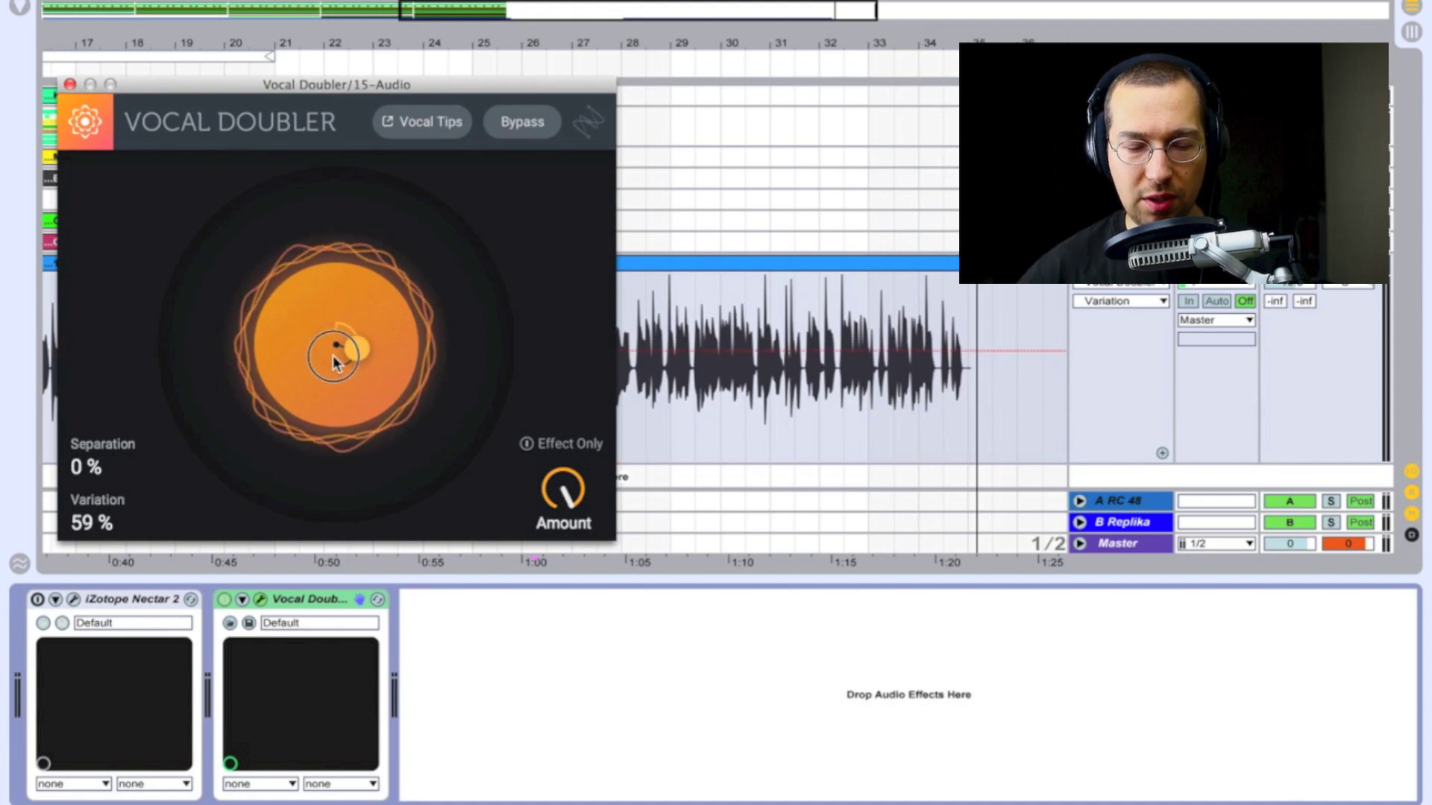
pyautogui.moveTo(354, 345); pyautogui.dragTo(311, 338)
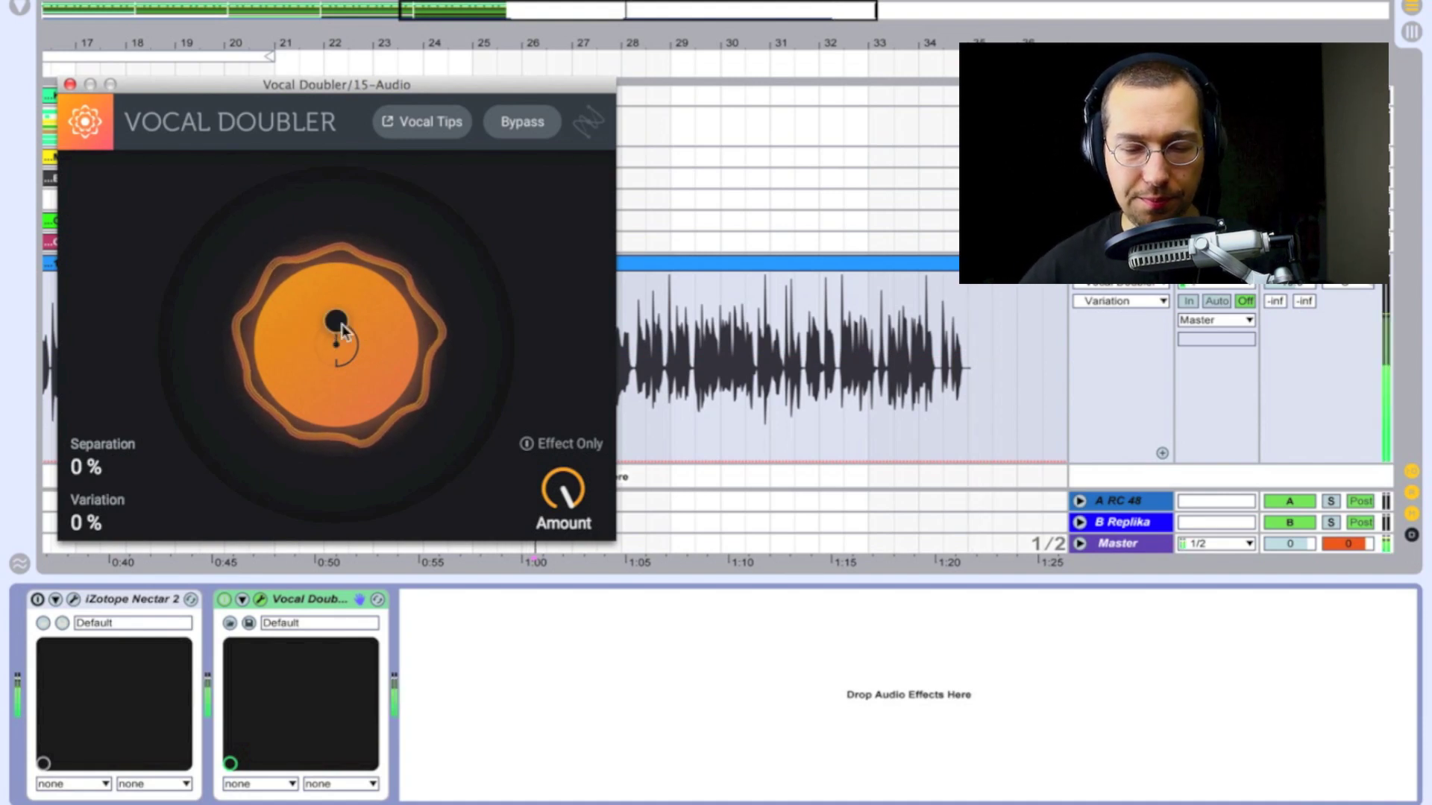
pyautogui.moveTo(342, 320); pyautogui.dragTo(344, 345)
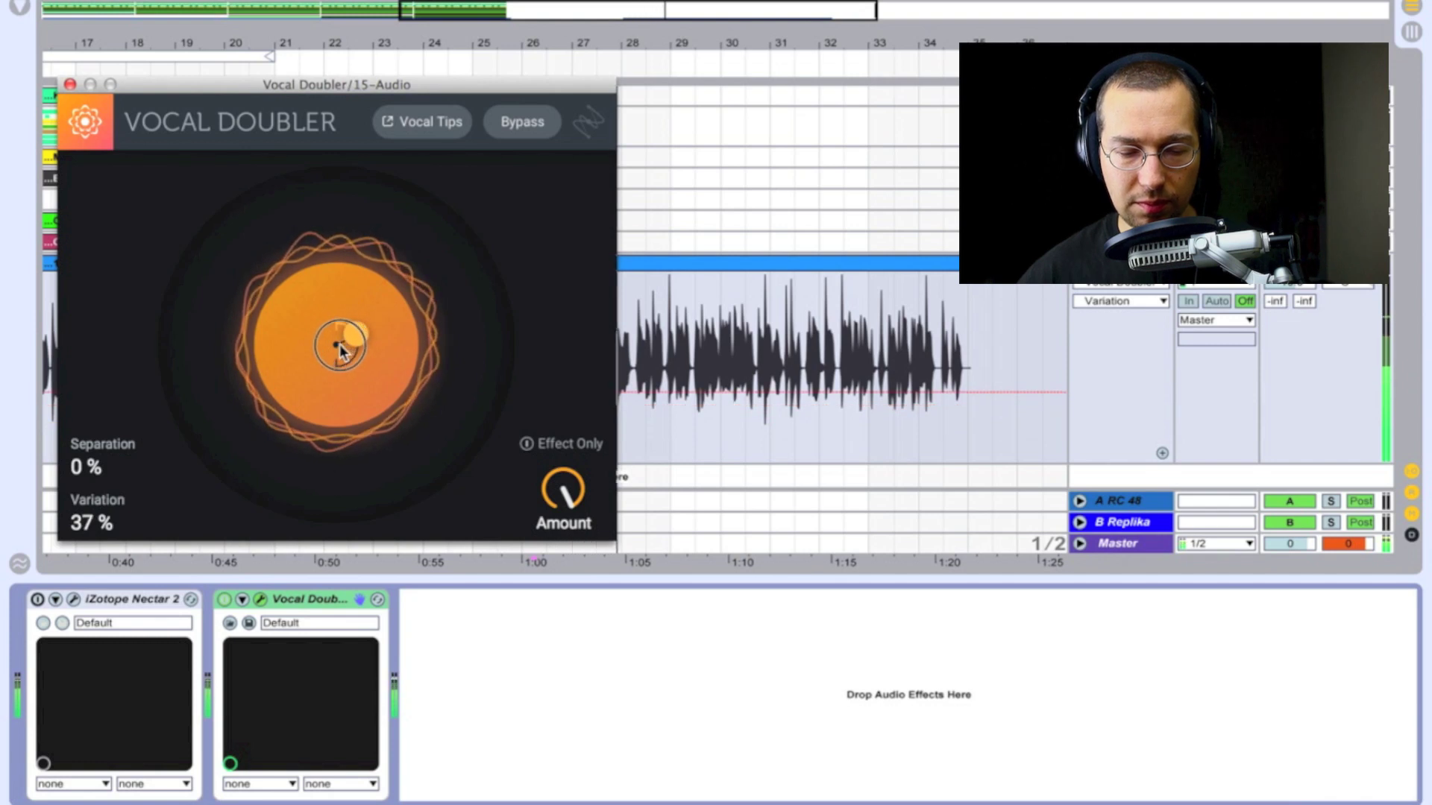
pyautogui.moveTo(350, 335); pyautogui.dragTo(341, 351)
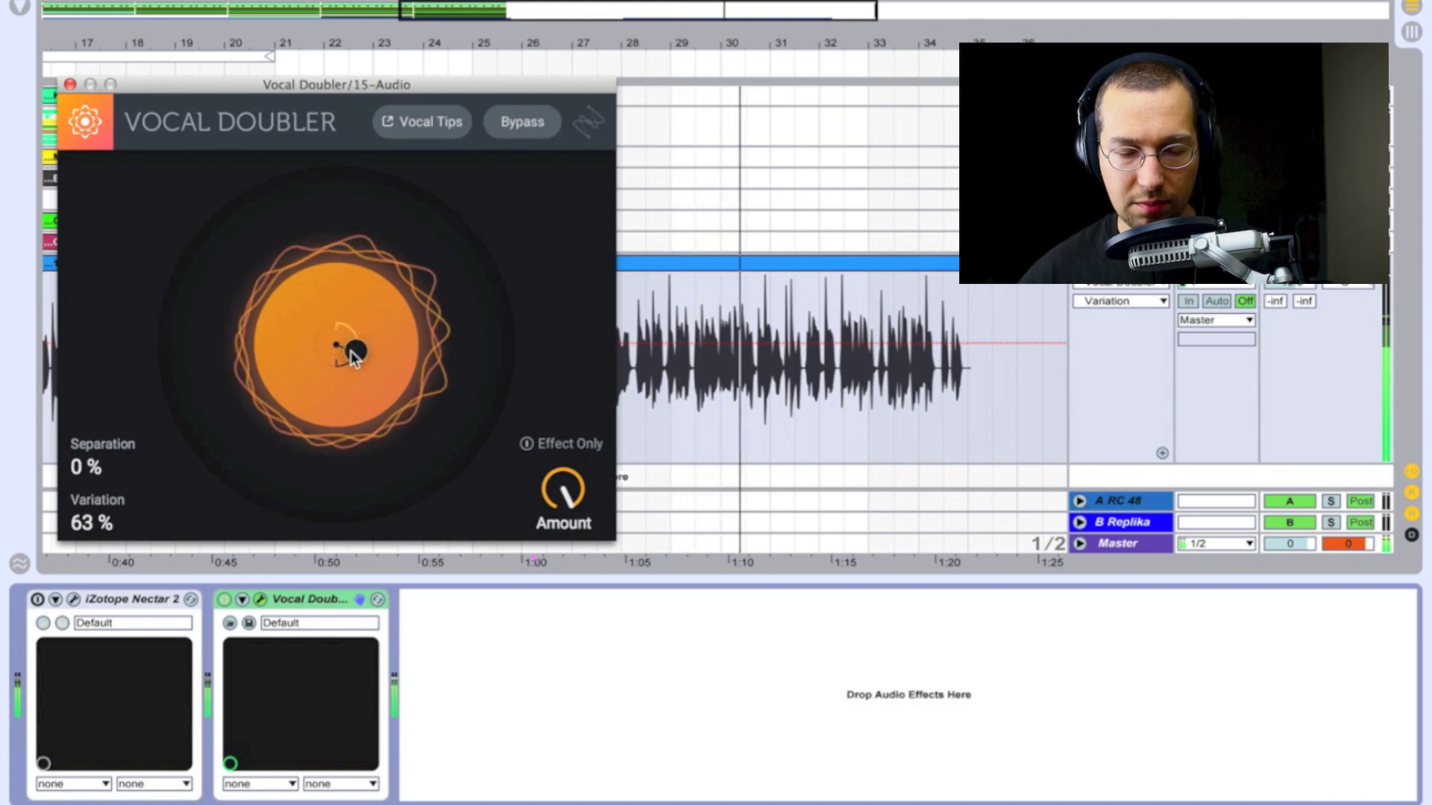
pyautogui.moveTo(337, 351); pyautogui.dragTo(298, 342)
pyautogui.moveTo(312, 328)
pyautogui.mouseDown()
pyautogui.moveTo(328, 320)
pyautogui.moveTo(320, 337)
pyautogui.mouseUp()
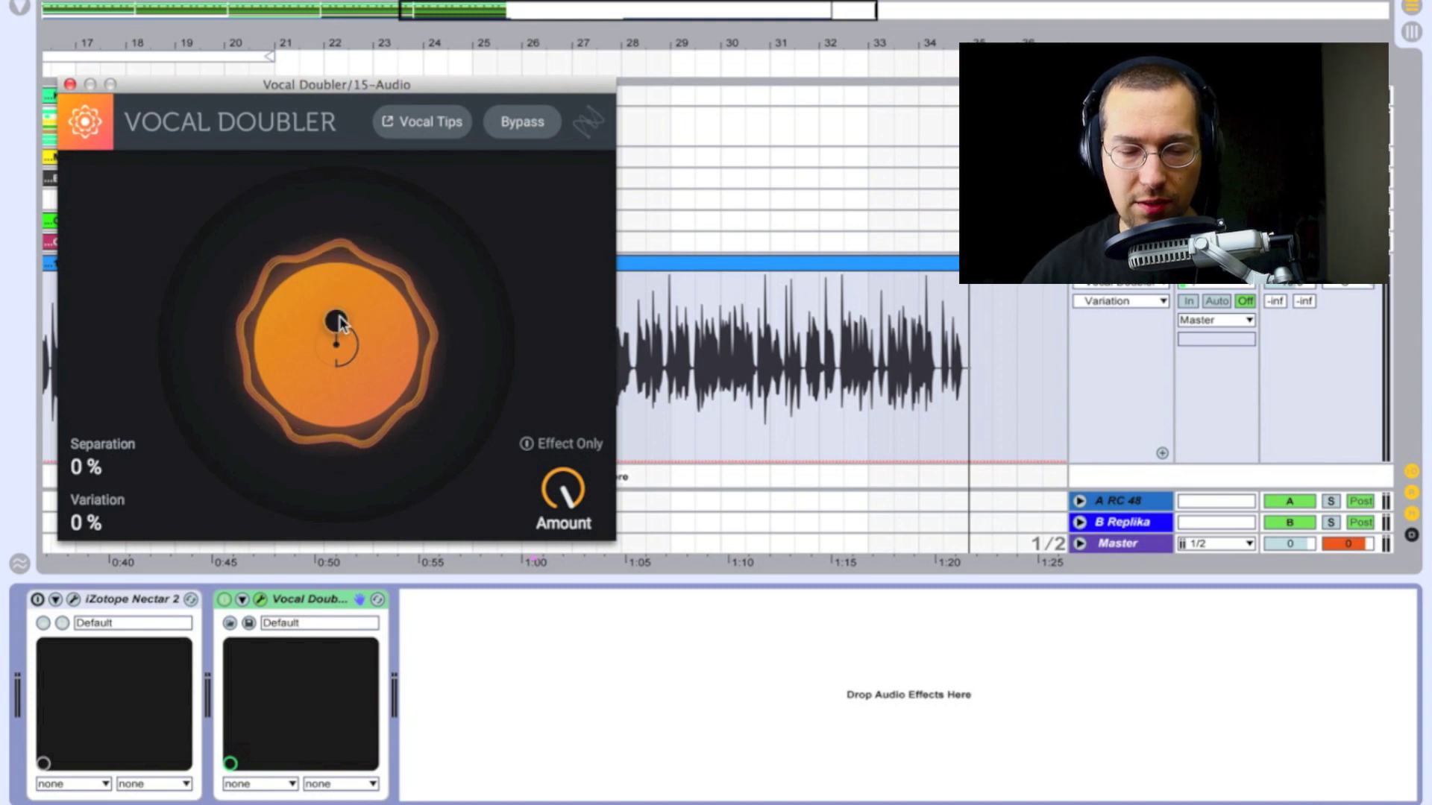
# Pull the Vocal Doubler control to Separation 100% with Variation kept at 0%
pyautogui.moveTo(338, 316); pyautogui.dragTo(311, 345)
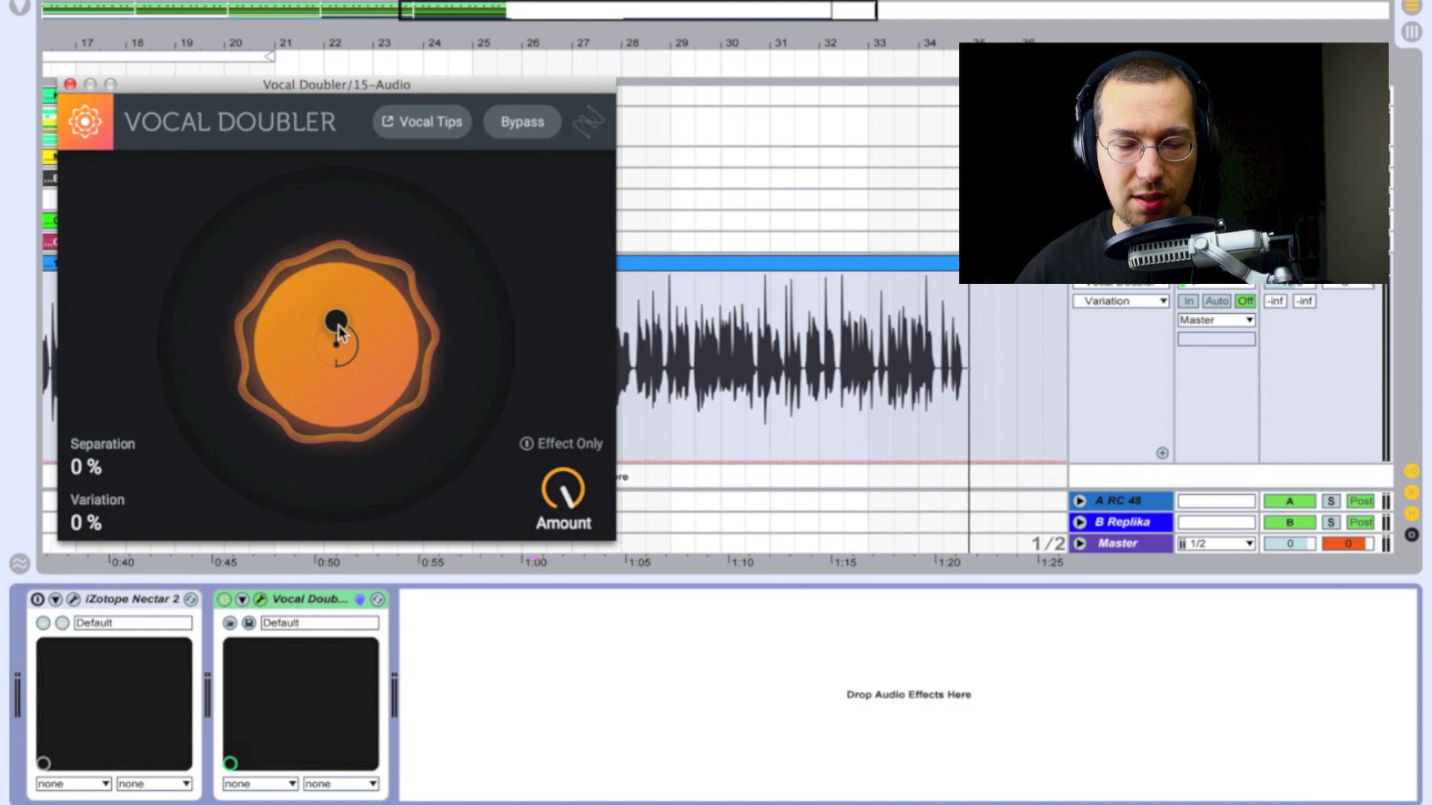
pyautogui.click(337, 328)
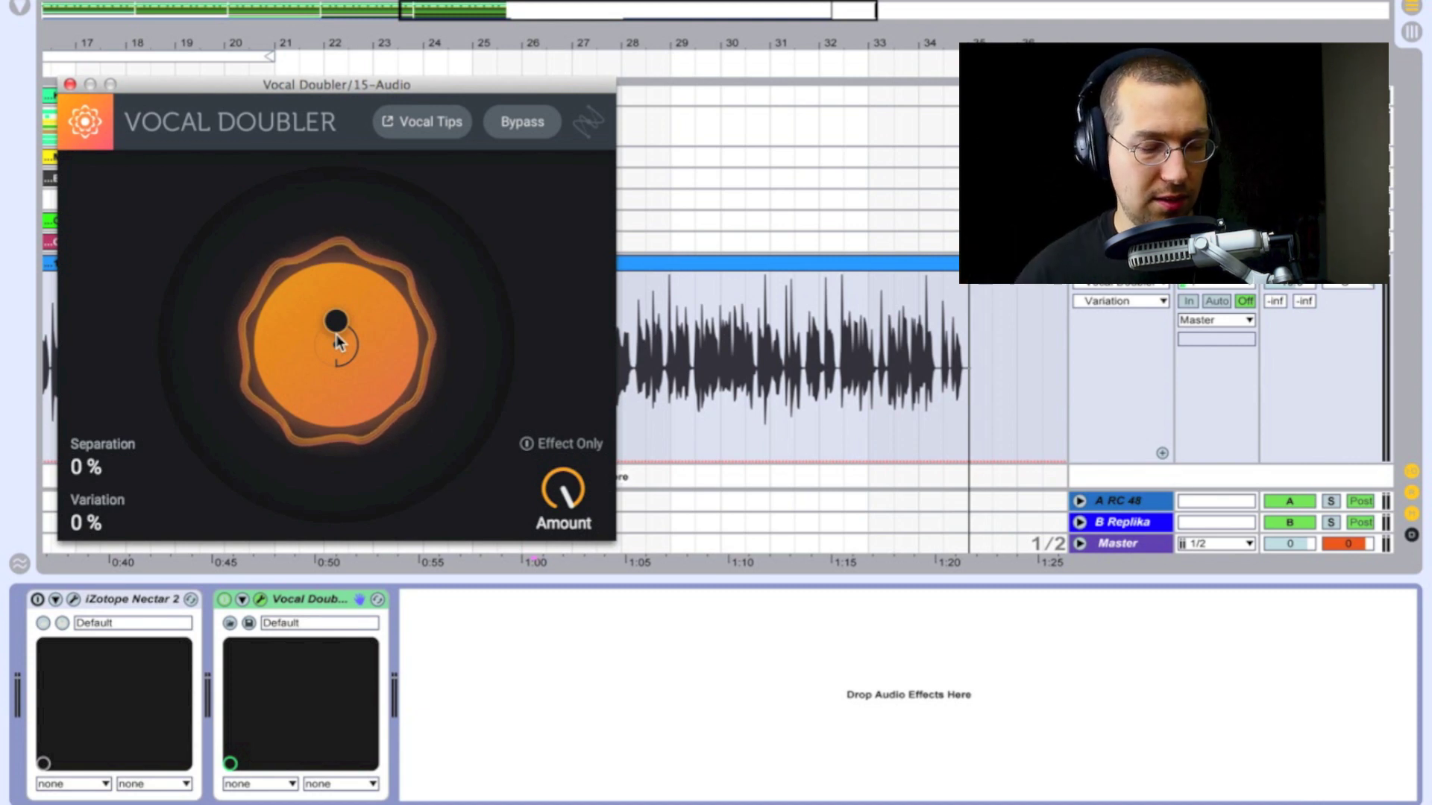
pyautogui.moveTo(340, 319); pyautogui.dragTo(335, 271)
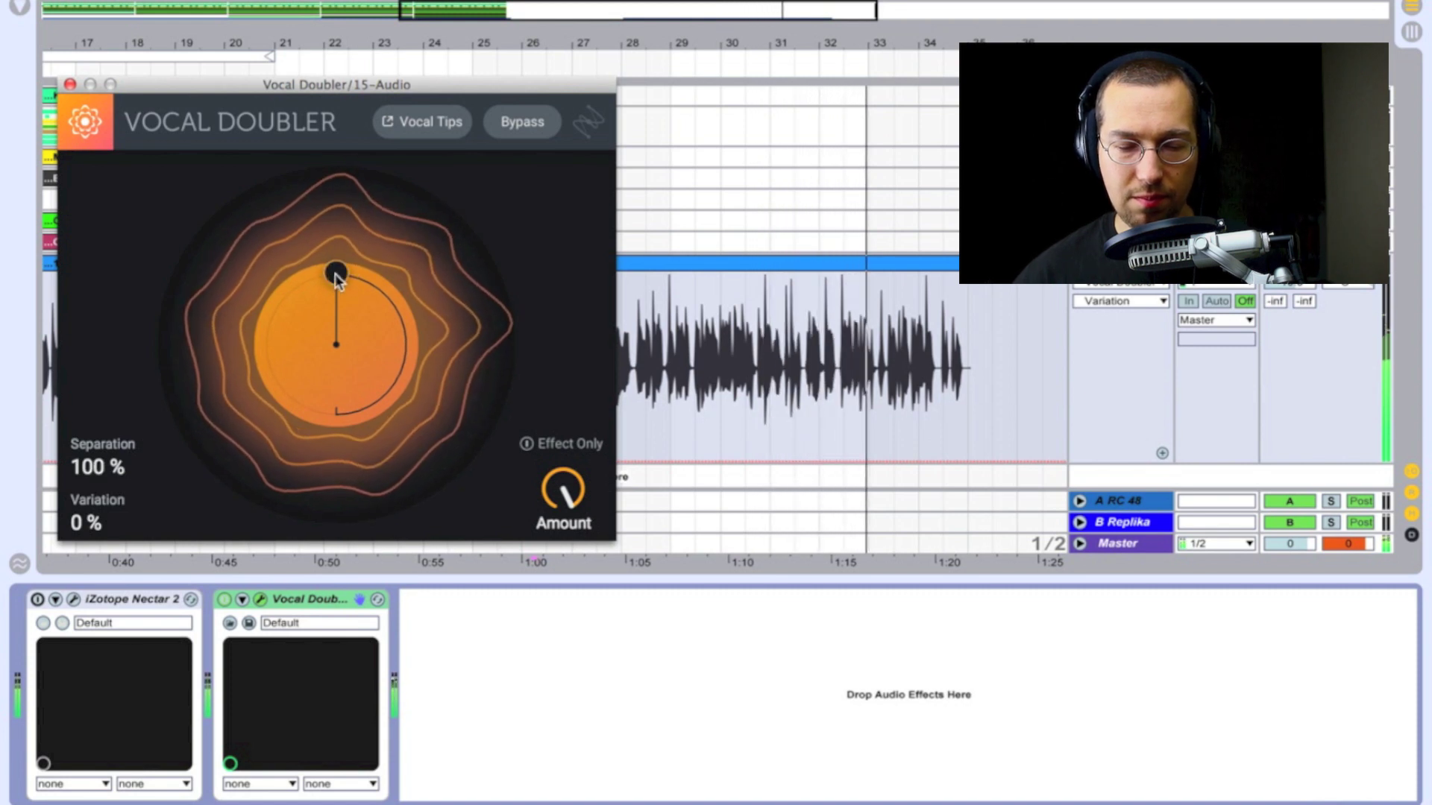
# Adjust Vocal Doubler's control until it reads Separation 83% and Variation 47%
pyautogui.moveTo(335, 275); pyautogui.dragTo(336, 274)
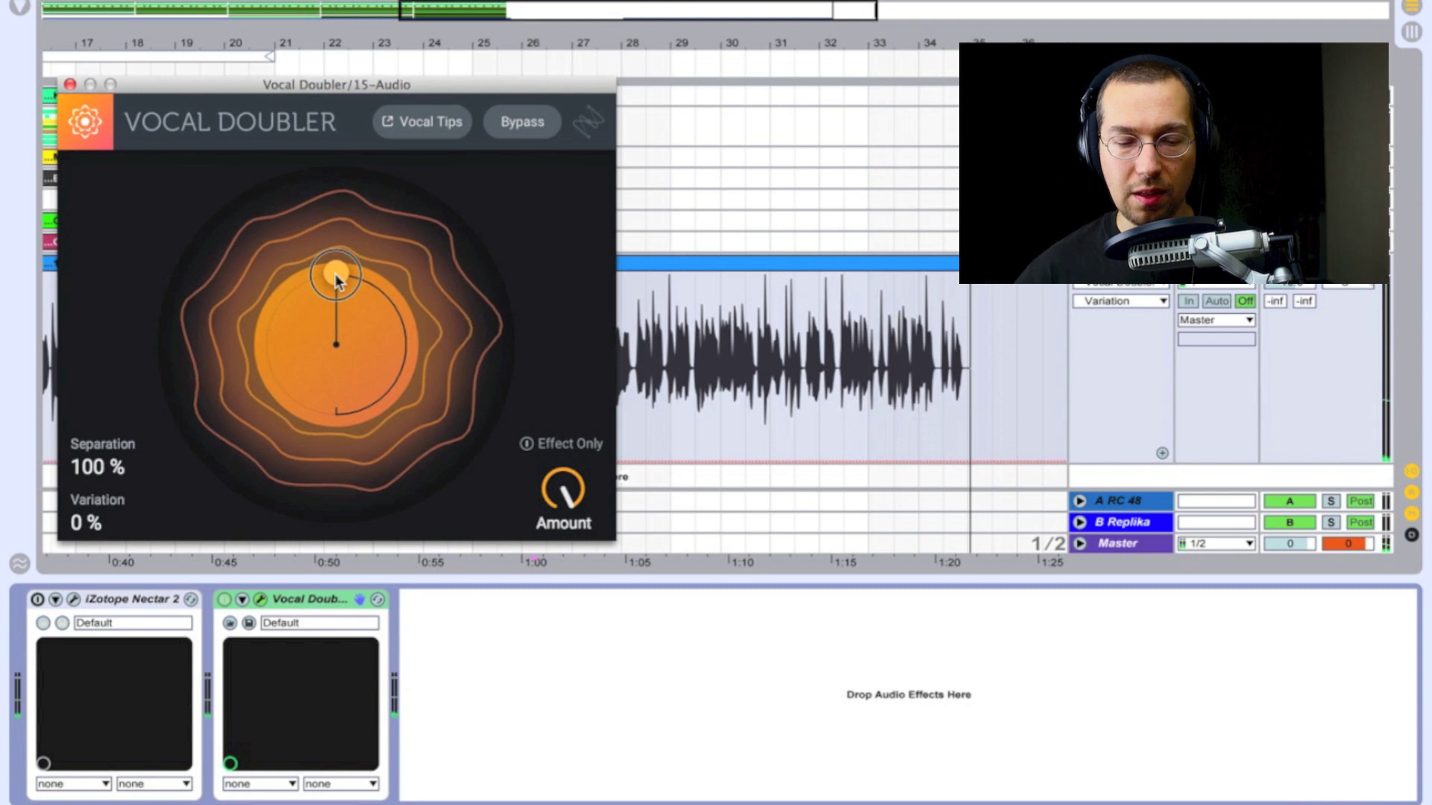
pyautogui.moveTo(334, 274); pyautogui.dragTo(359, 316)
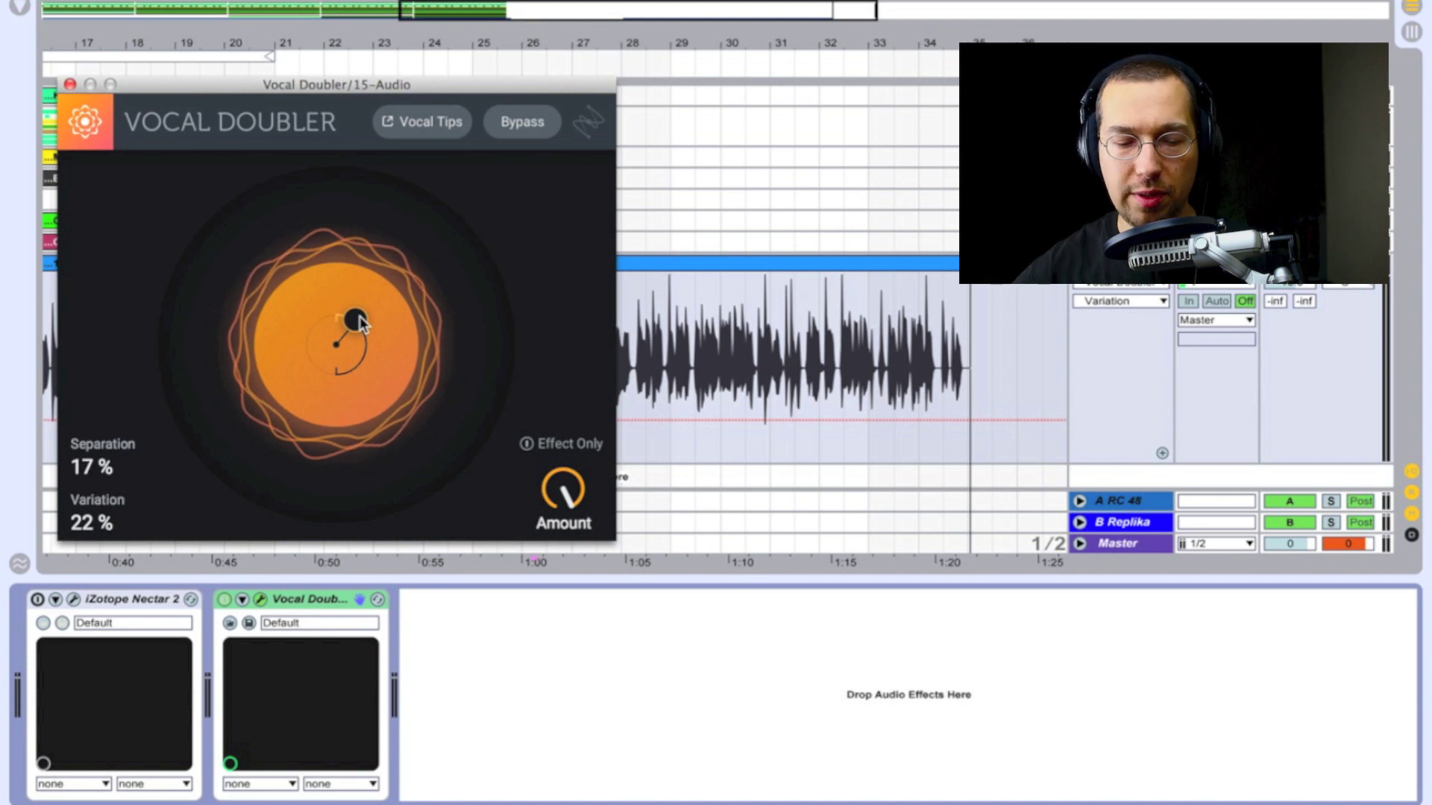
pyautogui.moveTo(360, 322); pyautogui.dragTo(393, 311)
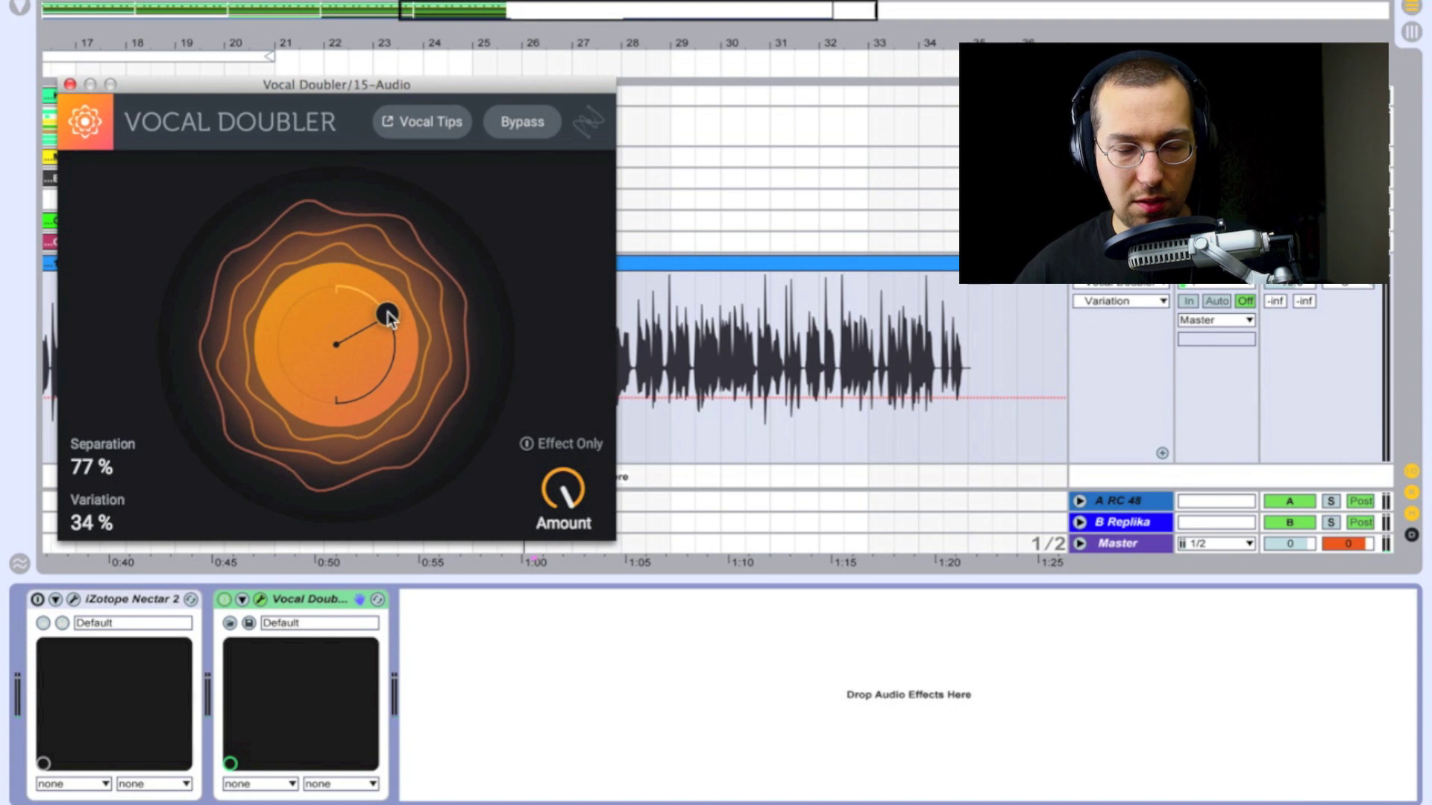
pyautogui.moveTo(389, 317); pyautogui.dragTo(425, 365)
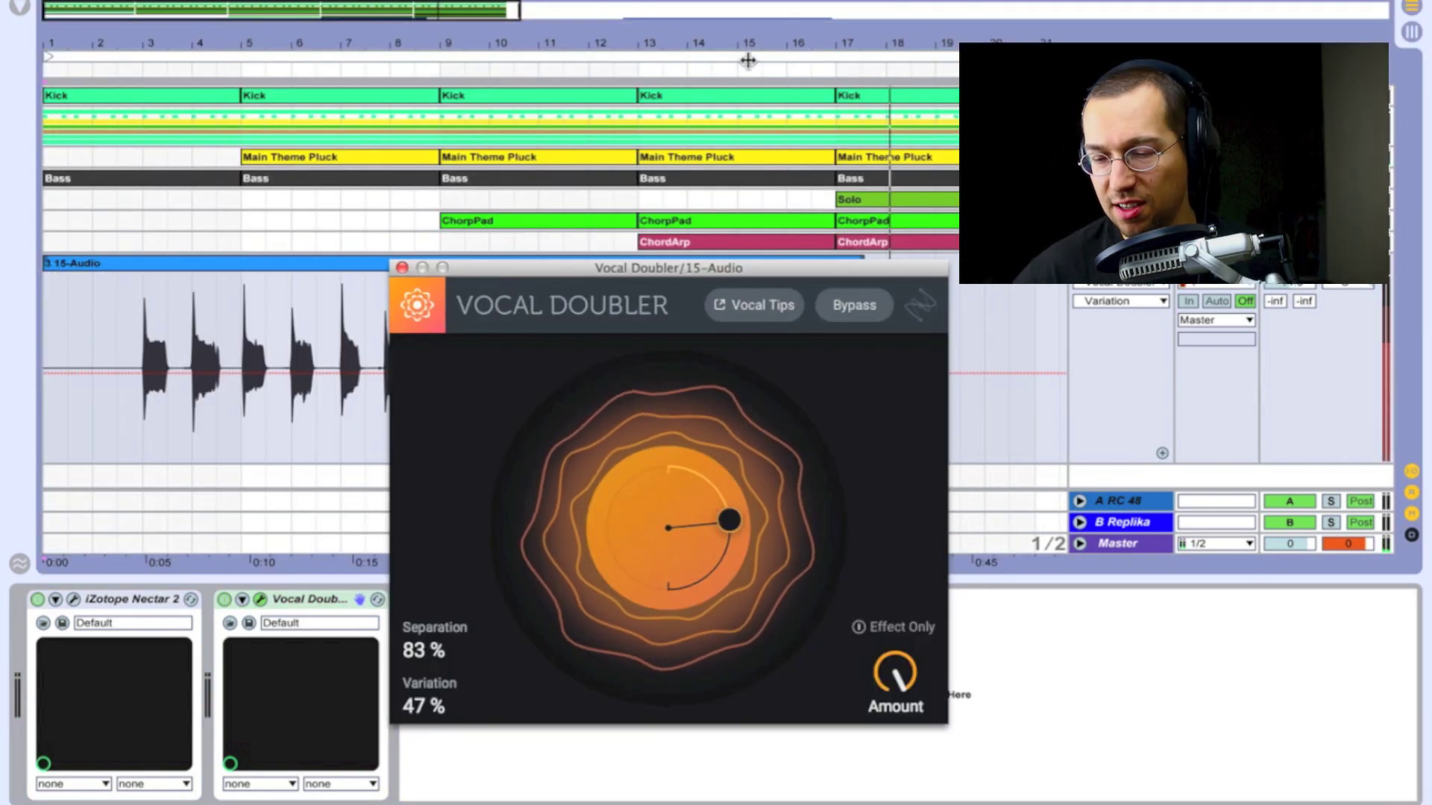
# Move the Vocal Doubler window down and left to reveal the 15-Audio clip behind it
pyautogui.hscroll(10, 816, 195)
pyautogui.moveTo(664, 276); pyautogui.dragTo(500, 386)
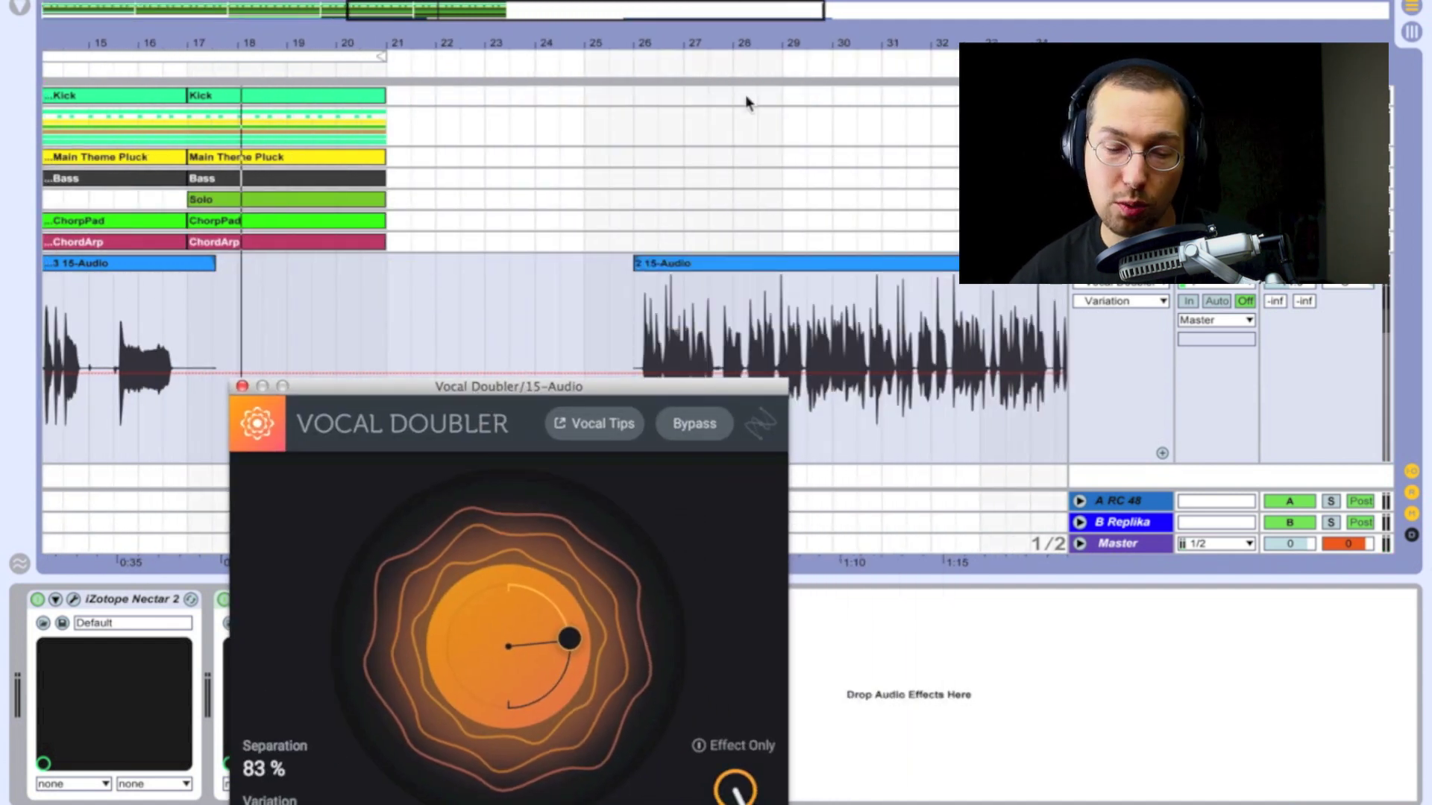